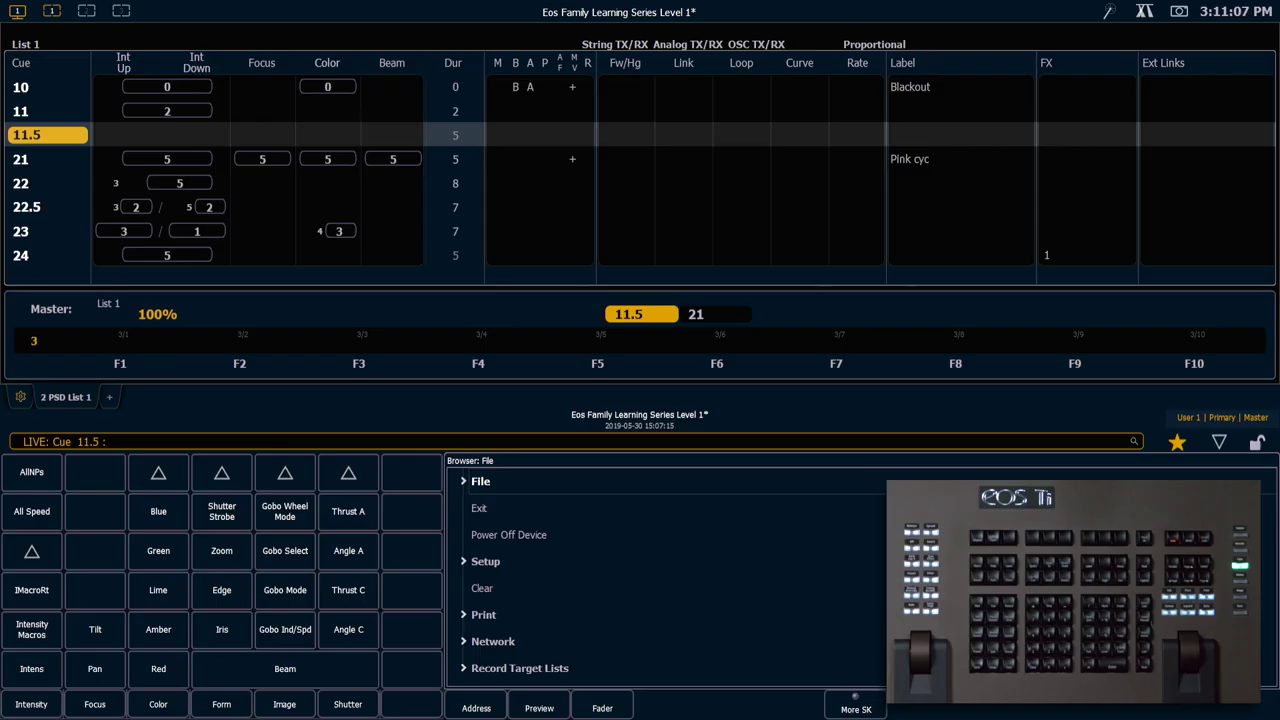
# Step: Clear the stage output with Go To Cue Out
pyautogui.press('j')
pyautogui.press('o')
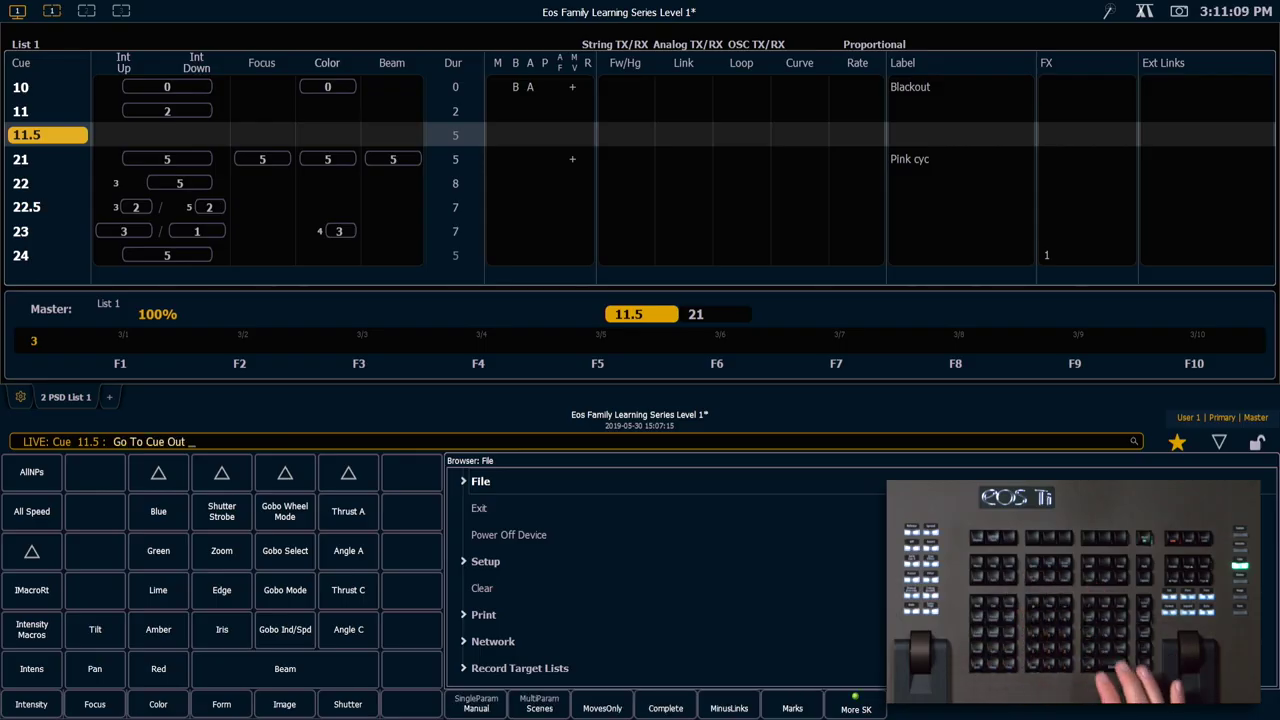
pyautogui.press('Return')
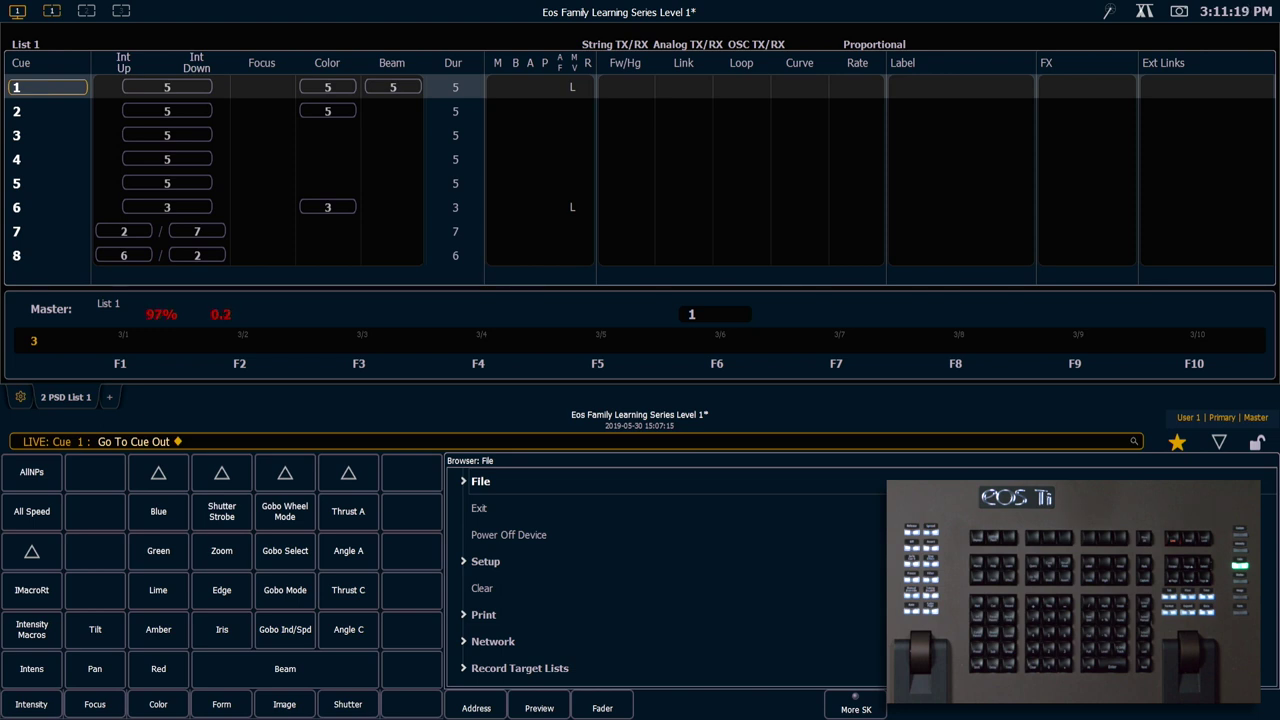
# Step: Apply a Block to cue 21
pyautogui.write('q')
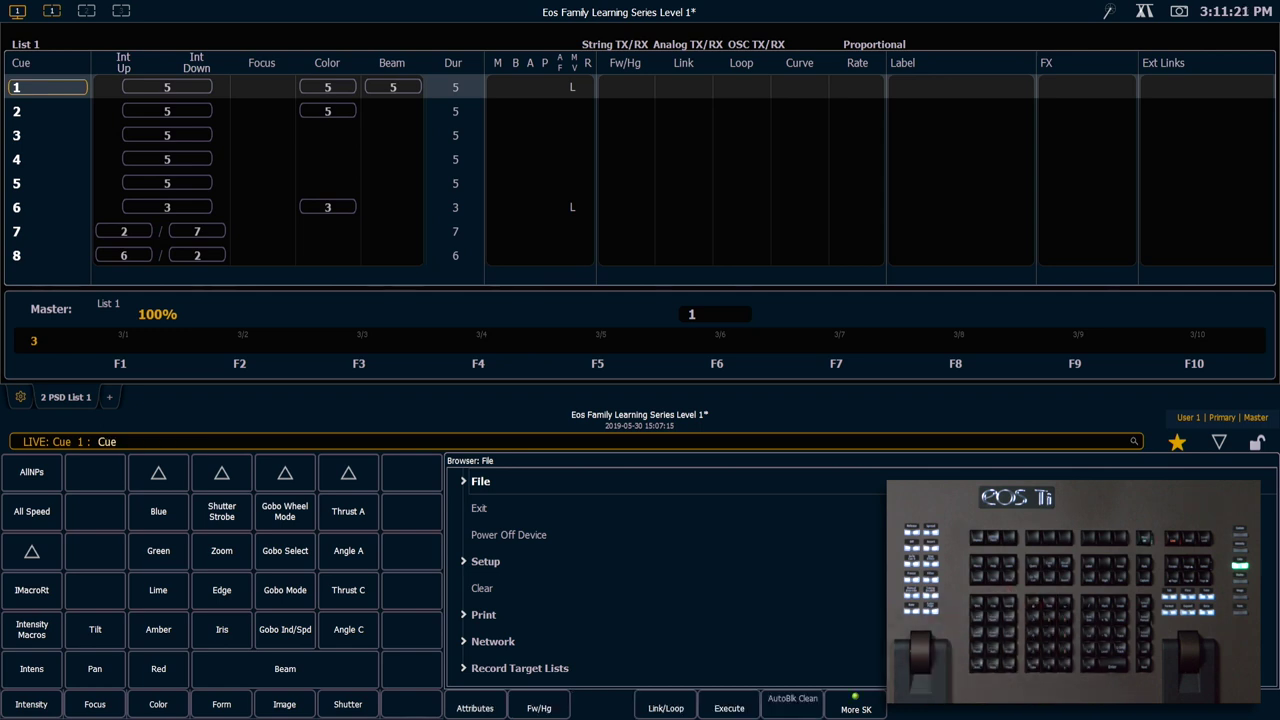
pyautogui.write('21b')
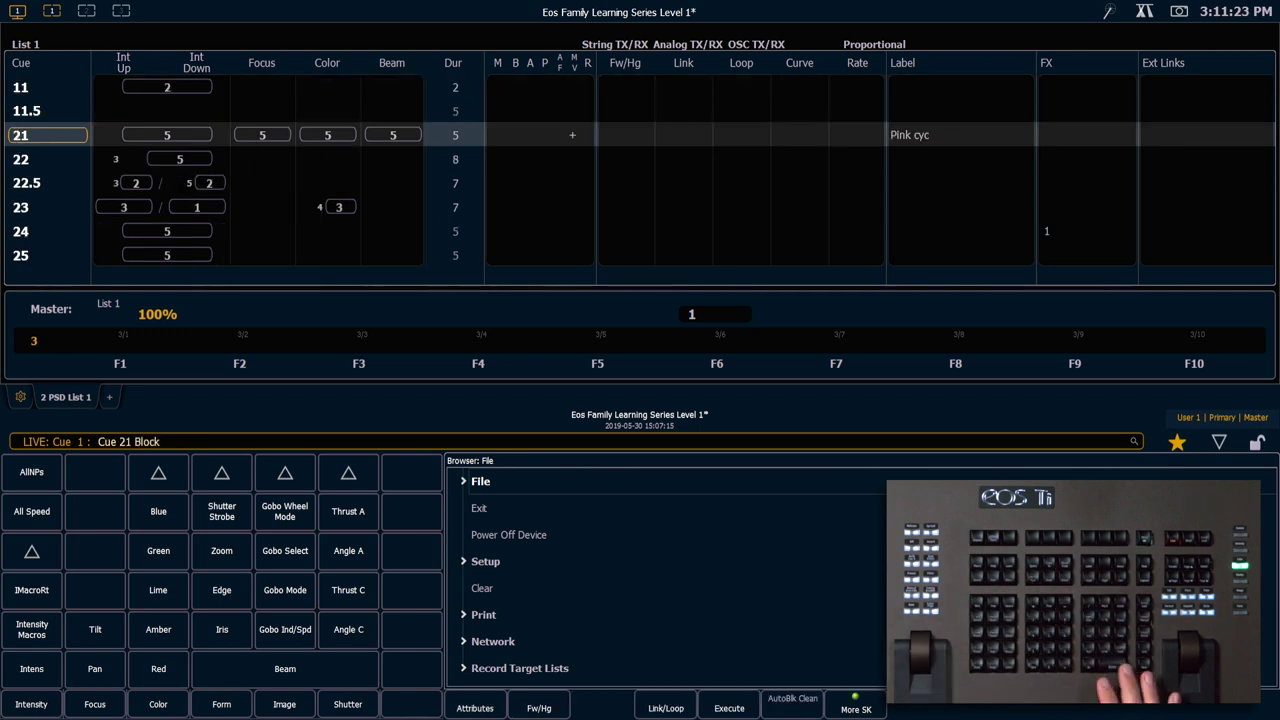
pyautogui.press('Return')
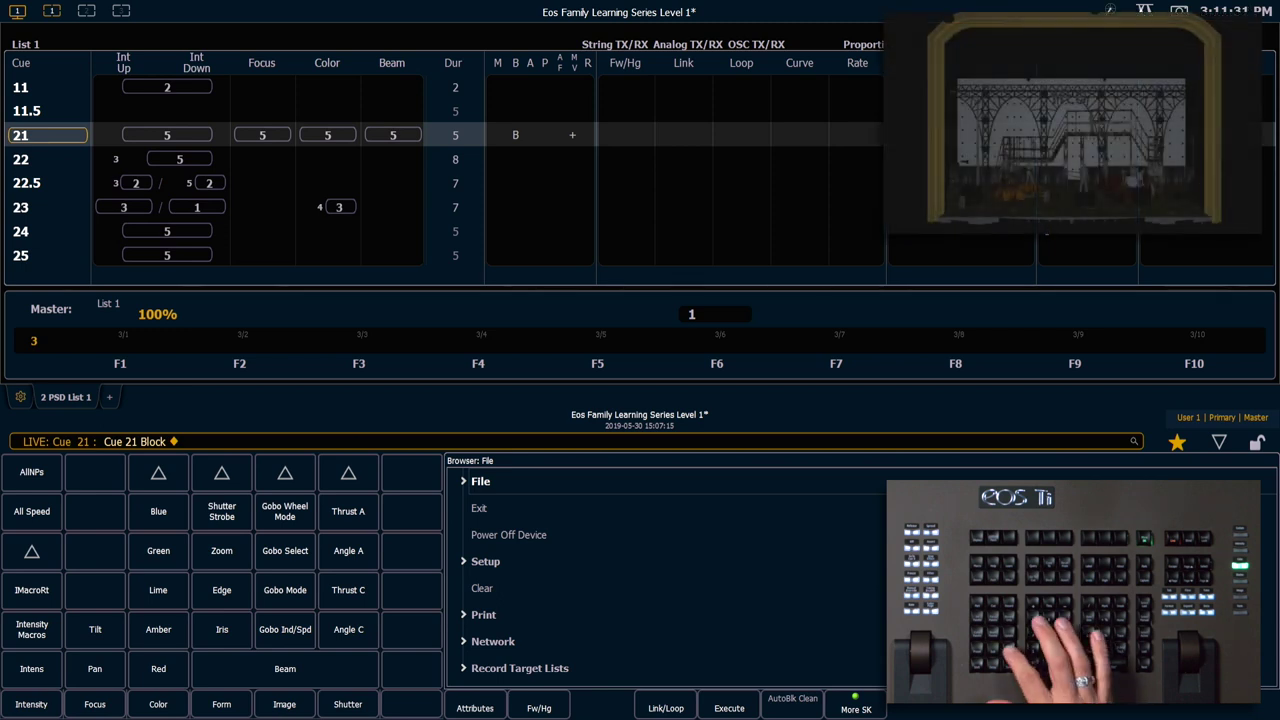
# Step: Bring group 2 to full and set its color to pink in an additional Color Picker
pyautogui.write('g2f')
pyautogui.press('Return')
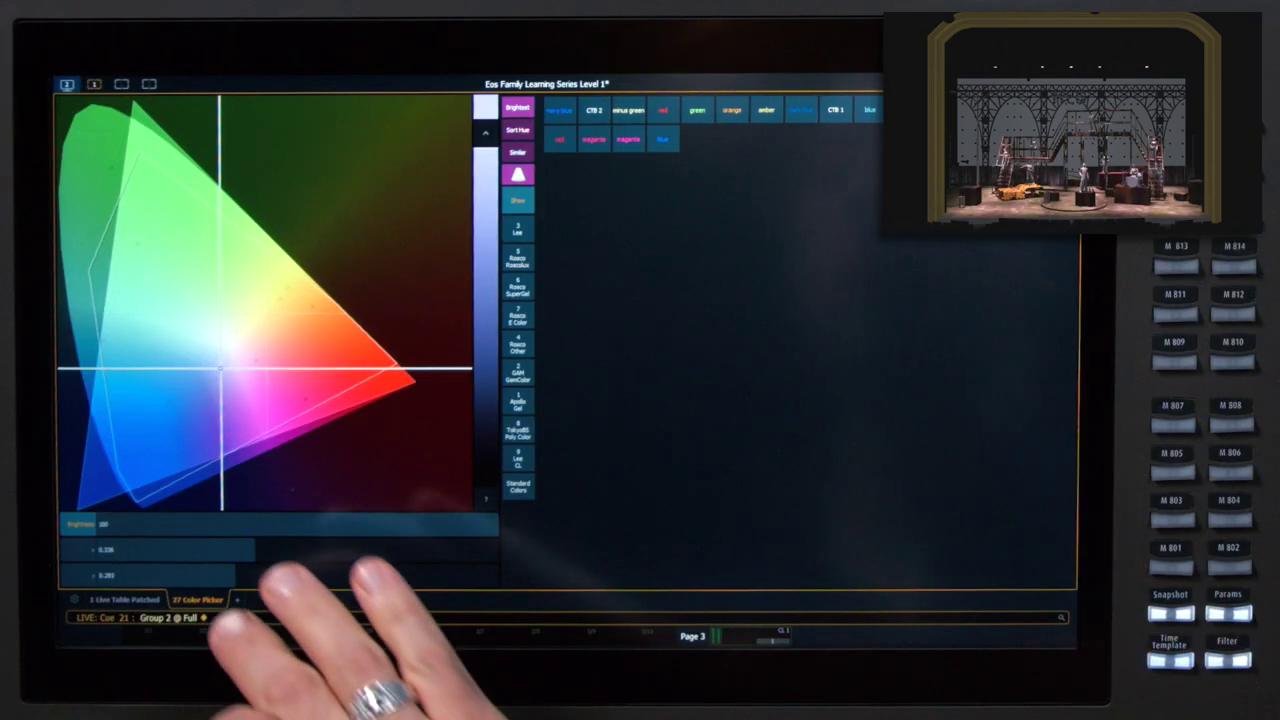
pyautogui.click(237, 599)
pyautogui.click(563, 522)
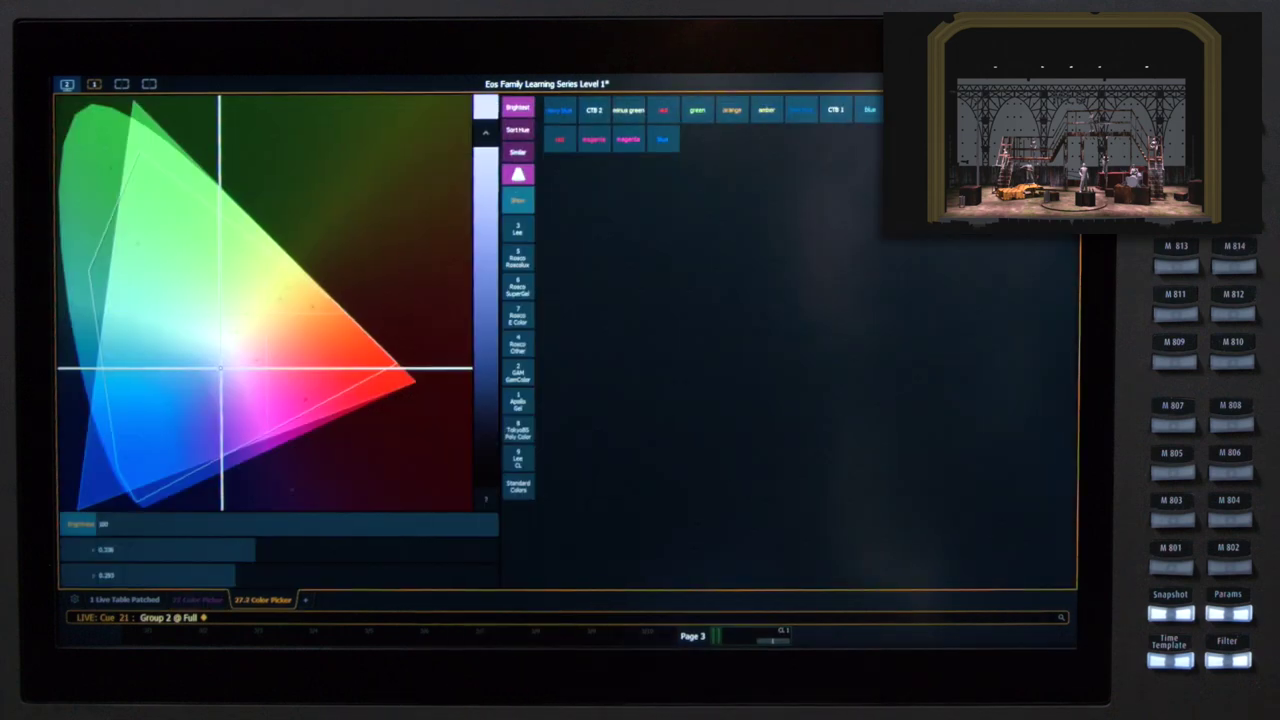
pyautogui.moveTo(223, 371); pyautogui.dragTo(276, 428)
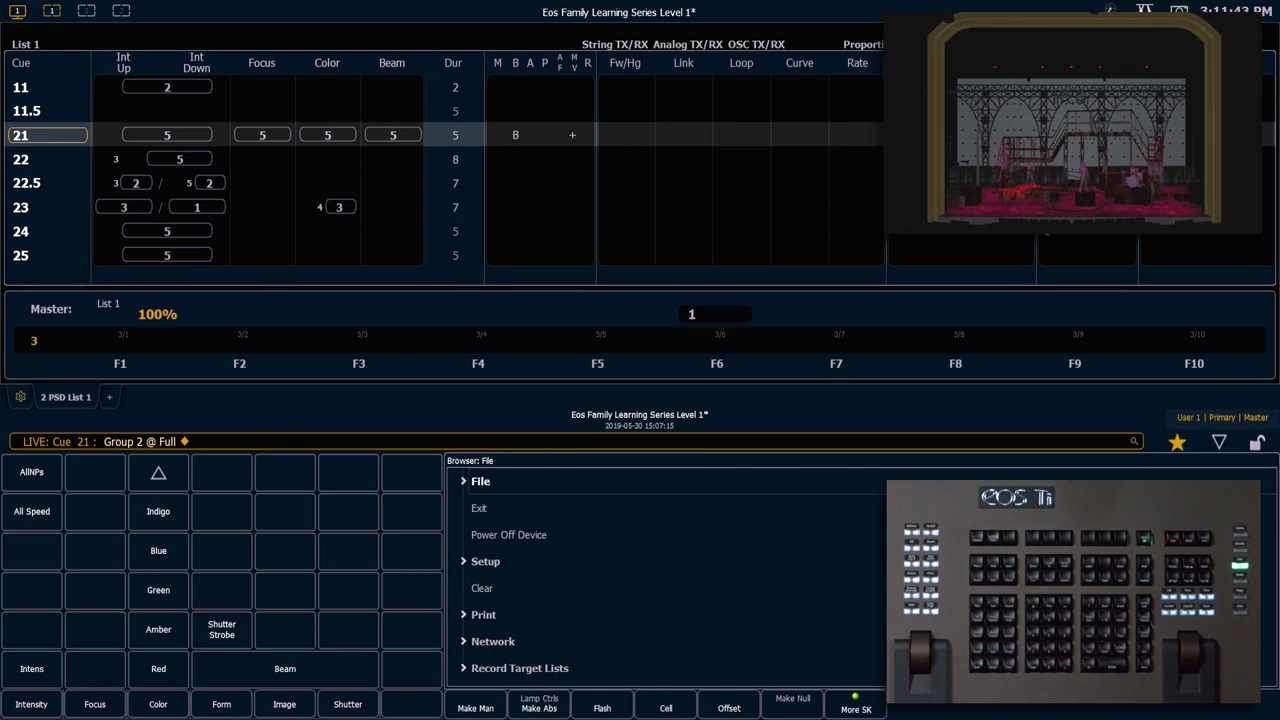
# Step: Record the current look as cue 12 with the label Pink
pyautogui.write('rq12')
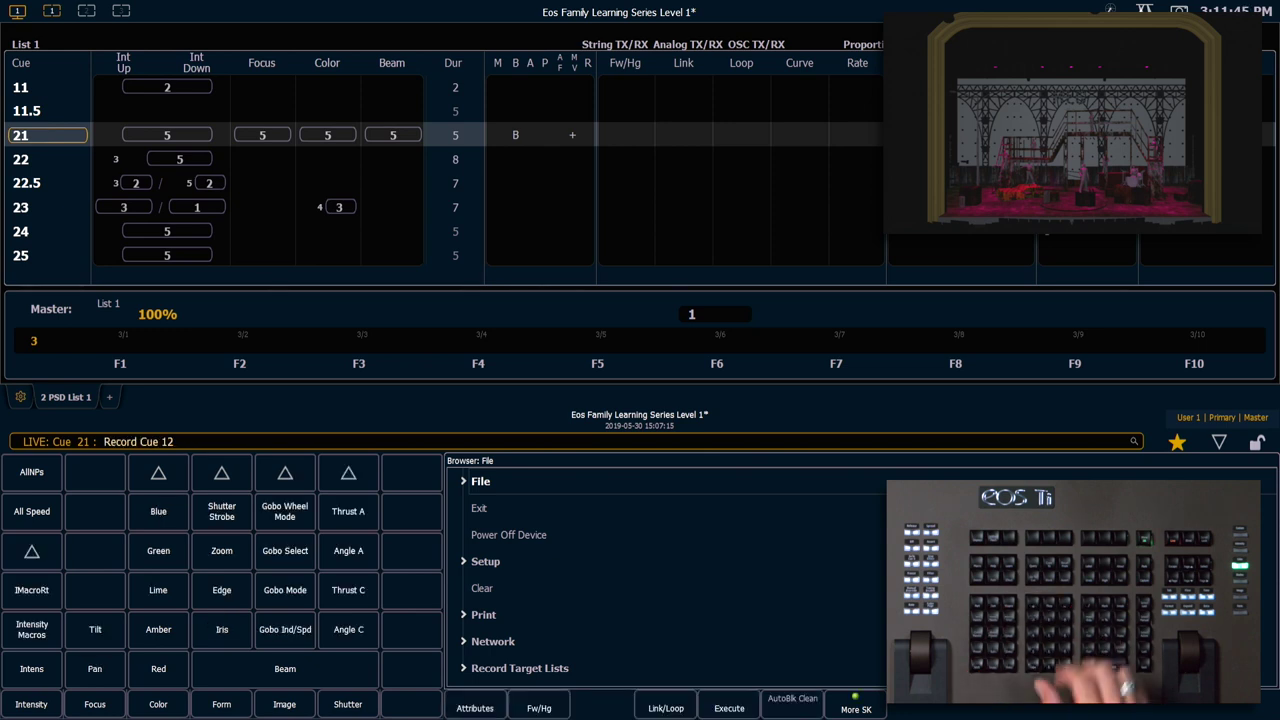
pyautogui.write('l')
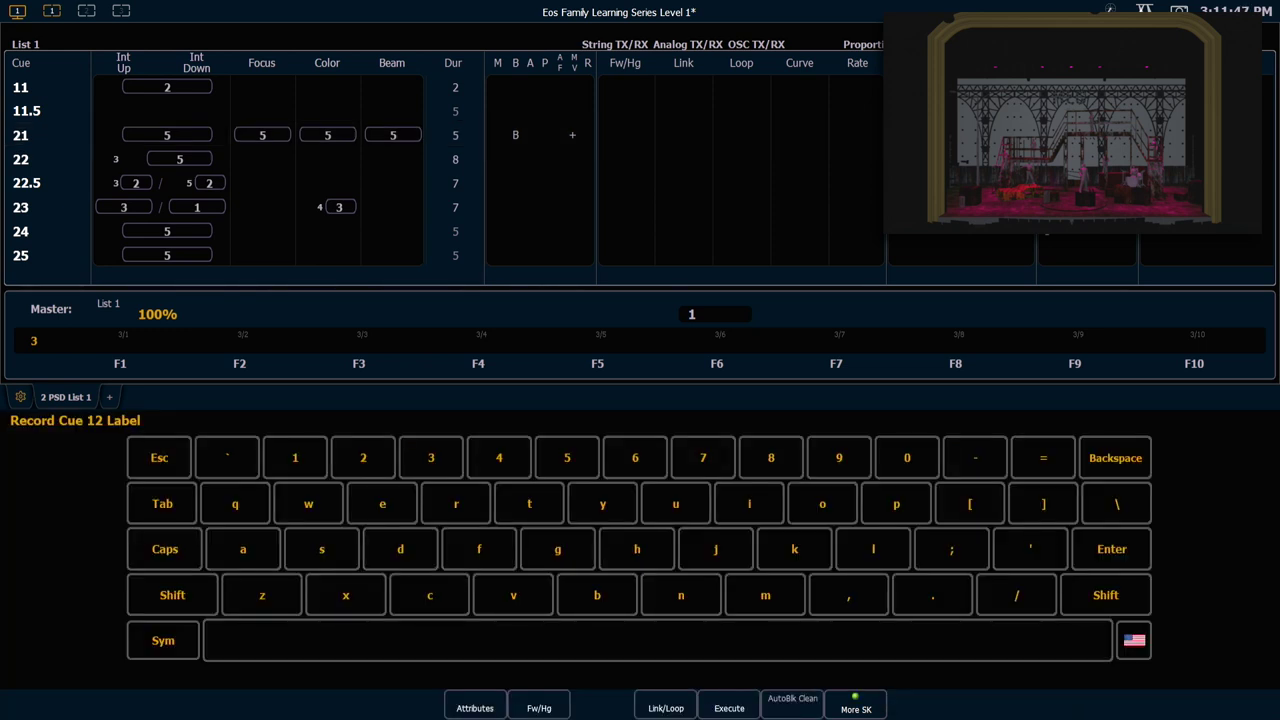
pyautogui.write('Pink')
pyautogui.press('Return')
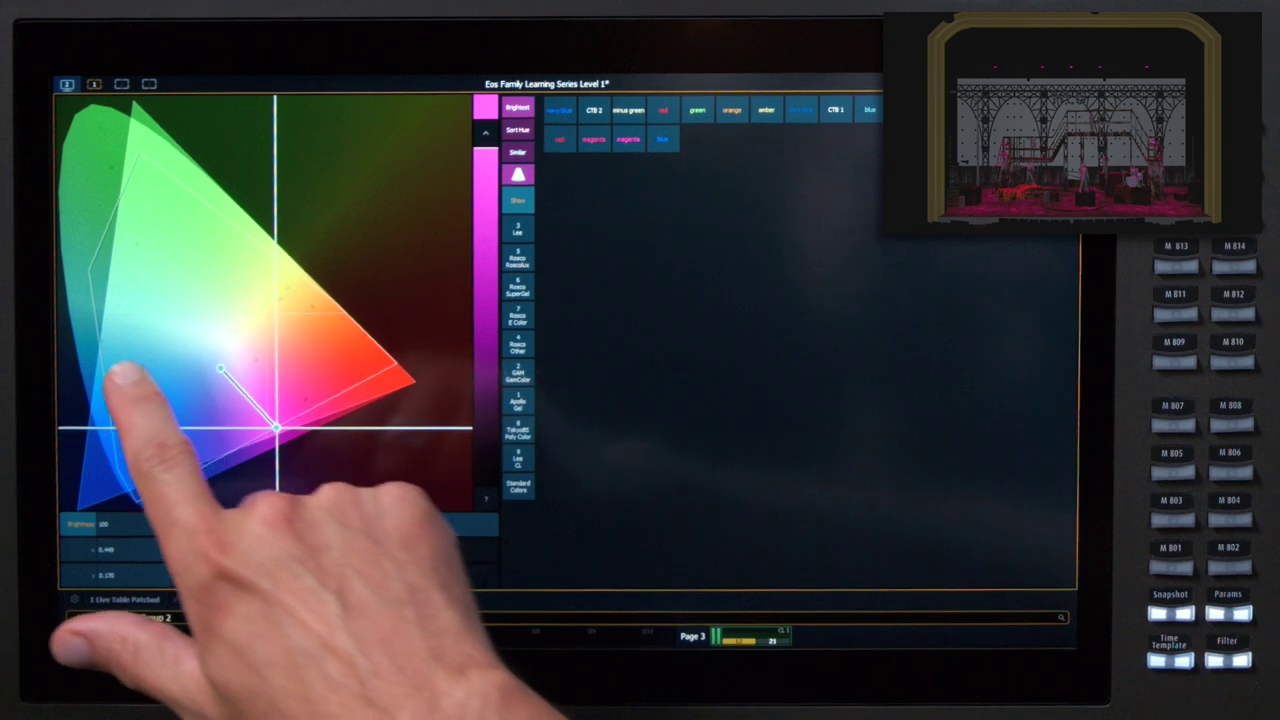
# Step: Recolor group 2 to a cyan-green and bring group 3 to full in blue
pyautogui.moveTo(109, 378); pyautogui.dragTo(101, 338)
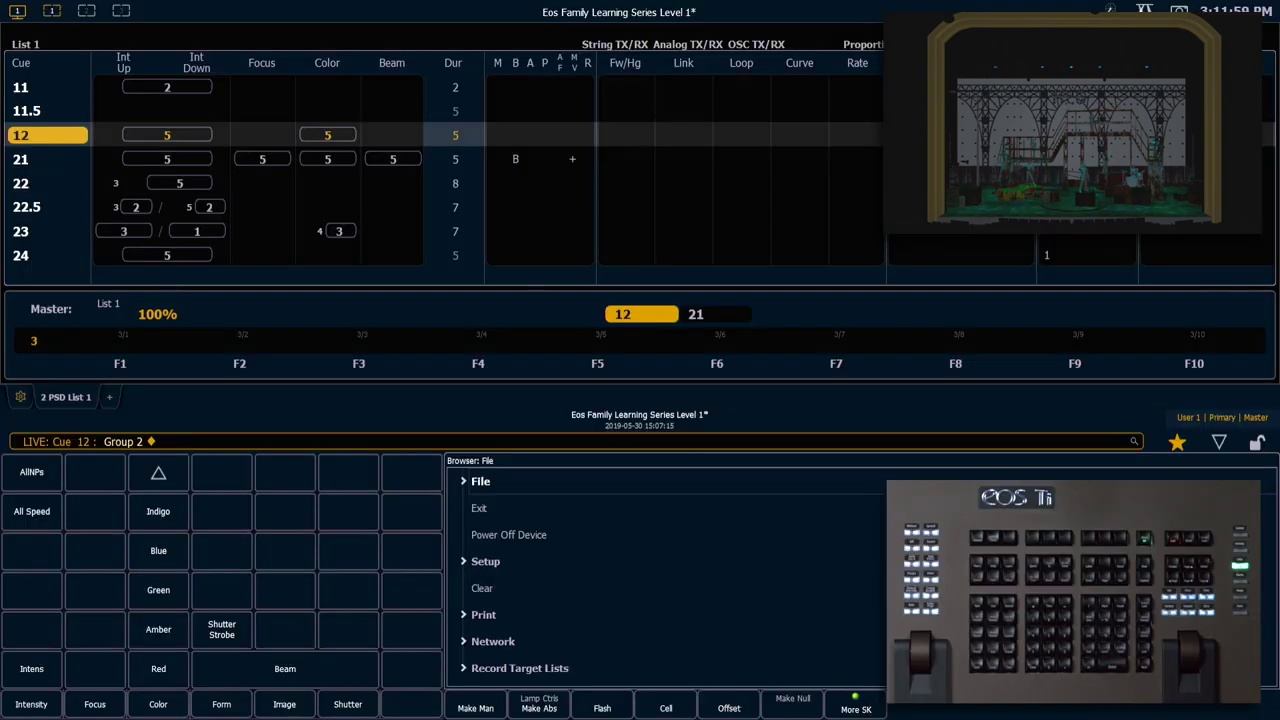
pyautogui.write('g3')
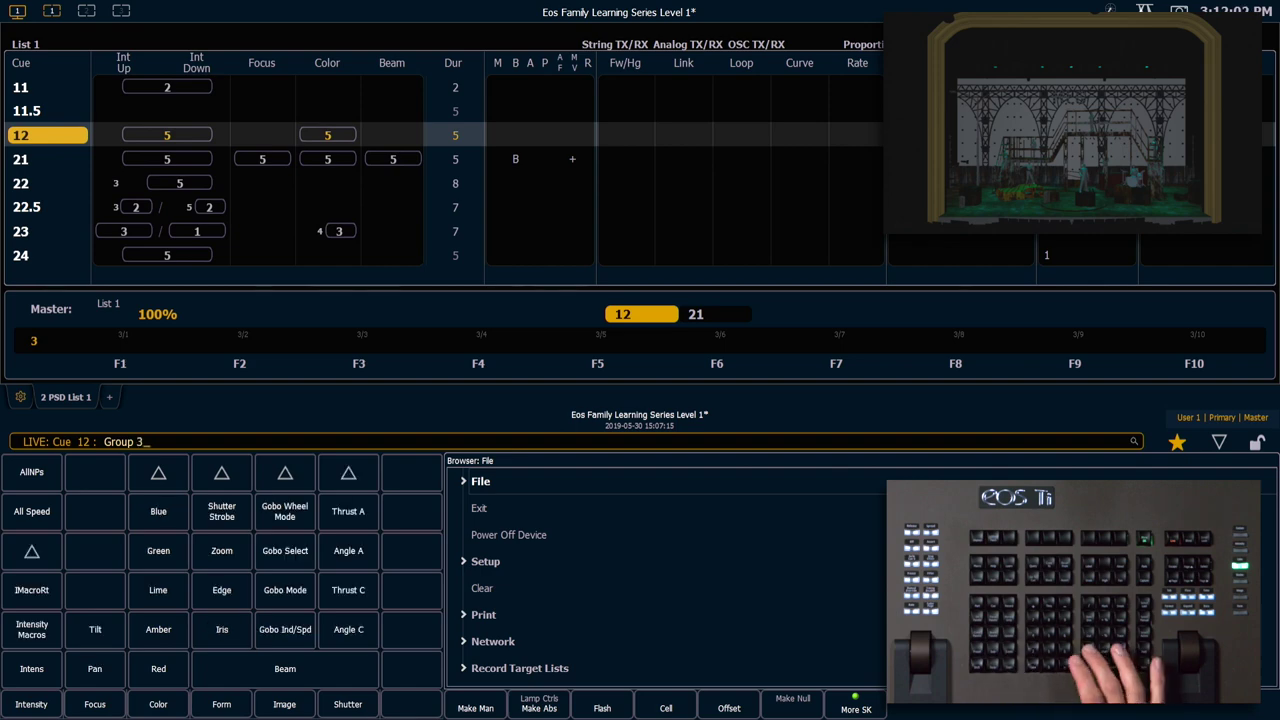
pyautogui.press('f')
pyautogui.press('f')
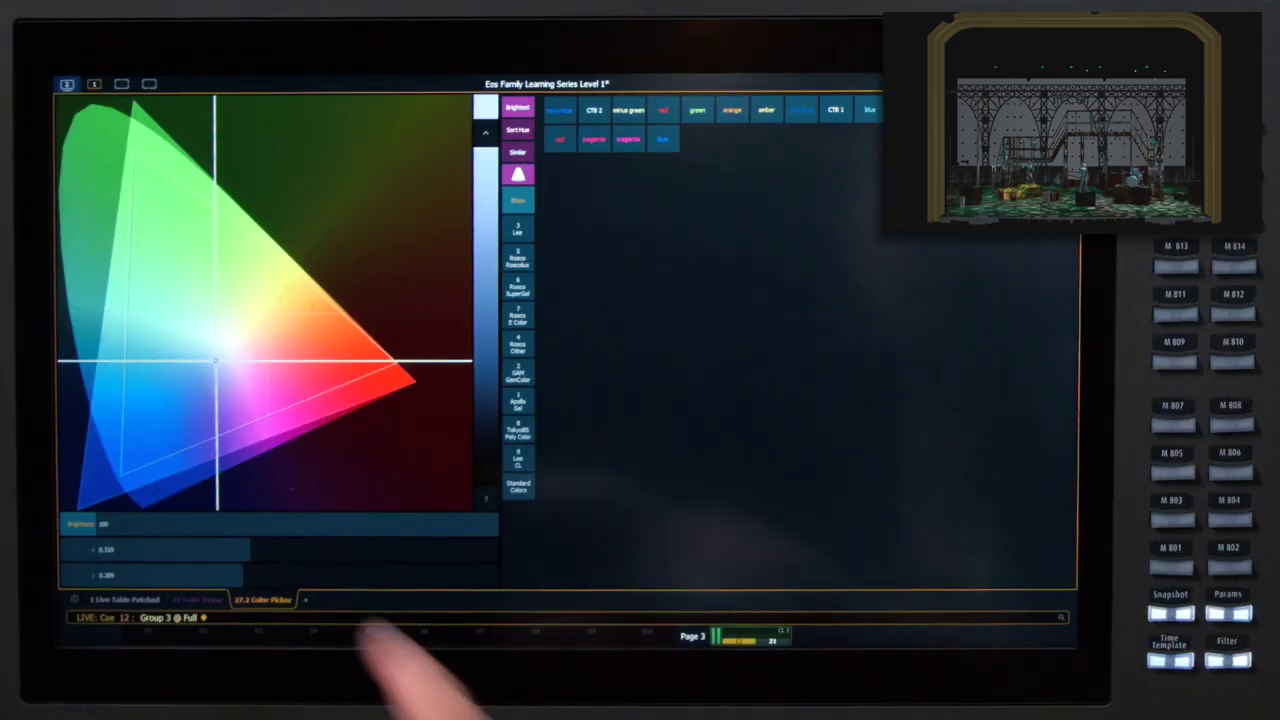
pyautogui.moveTo(108, 480)
pyautogui.mouseDown()
pyautogui.moveTo(114, 470)
pyautogui.moveTo(102, 470)
pyautogui.mouseUp()
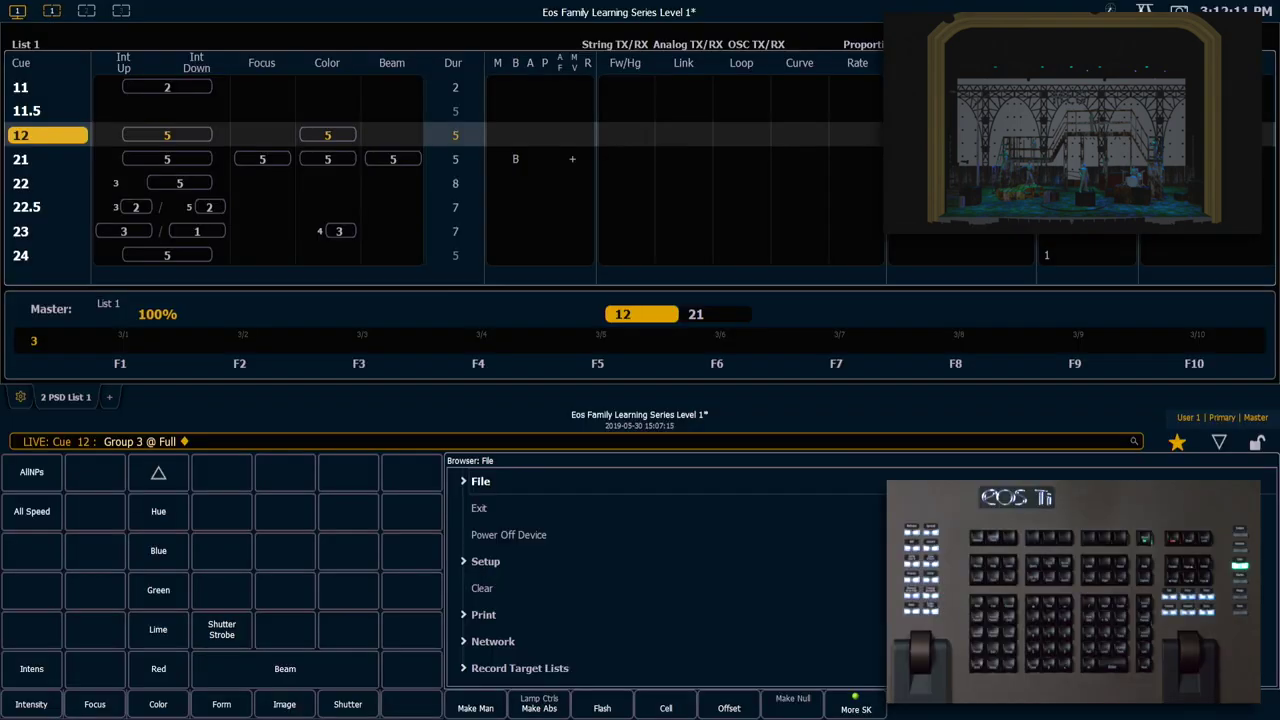
# Step: Bring groups 4 and 9 to full and color both of them green
pyautogui.write('g4f')
pyautogui.press('Return')
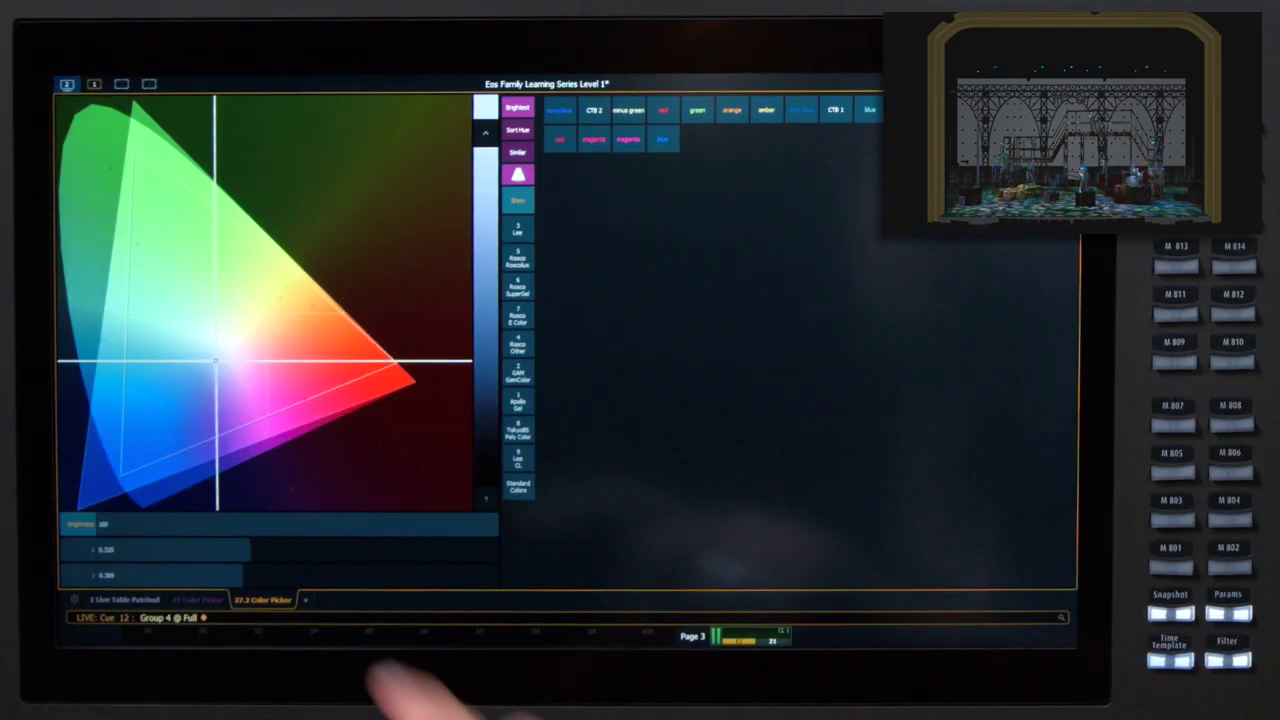
pyautogui.moveTo(134, 277); pyautogui.dragTo(152, 165)
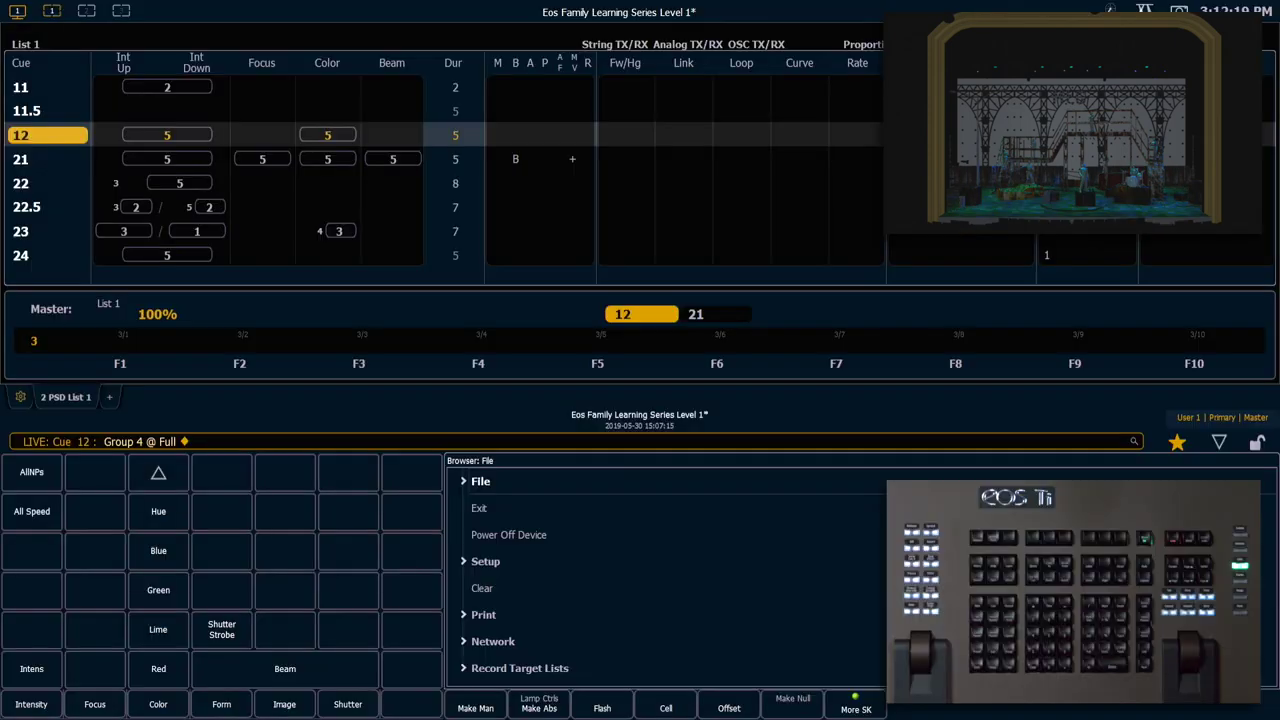
pyautogui.press('g')
pyautogui.press('9')
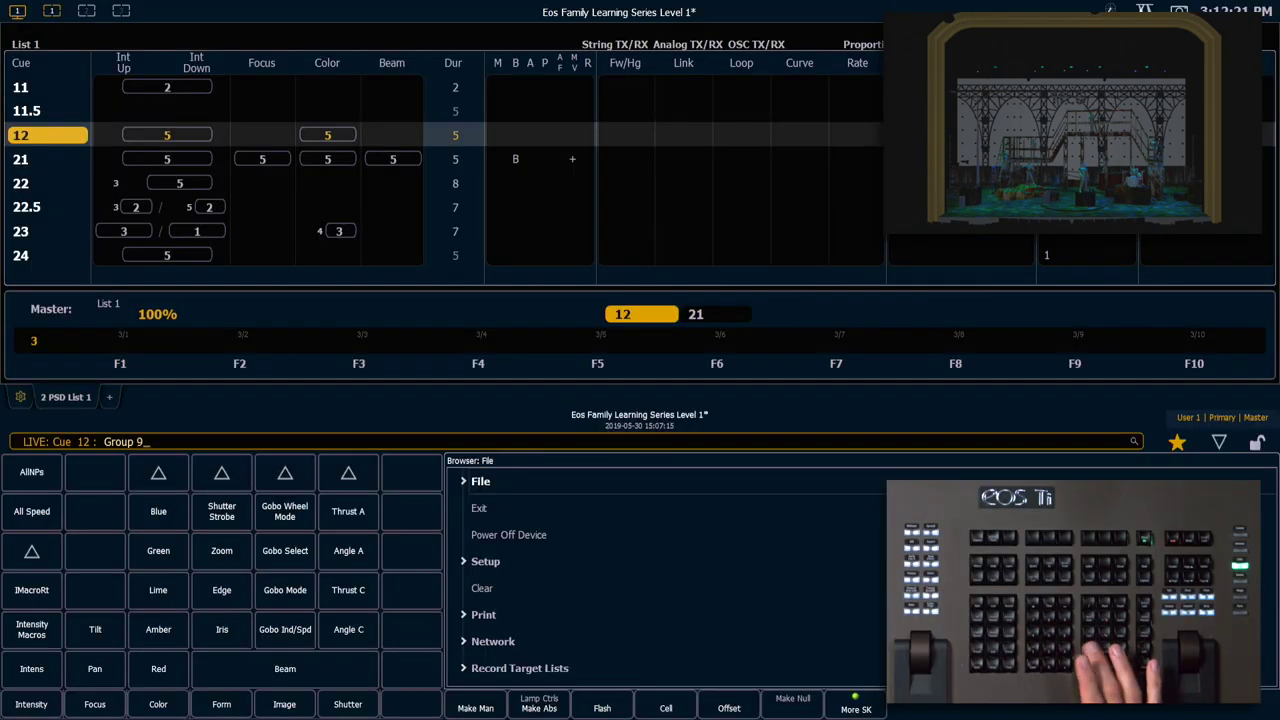
pyautogui.press('f')
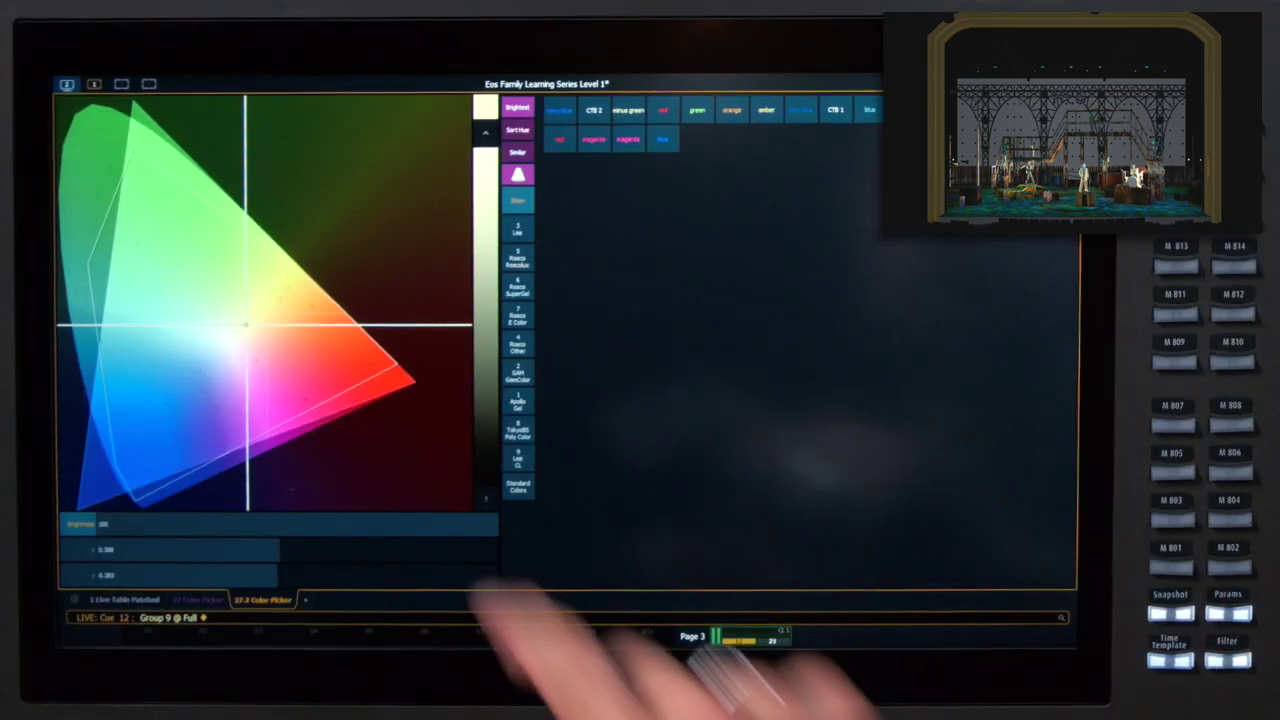
pyautogui.moveTo(146, 182)
pyautogui.mouseDown()
pyautogui.moveTo(160, 173)
pyautogui.moveTo(123, 171)
pyautogui.mouseUp()
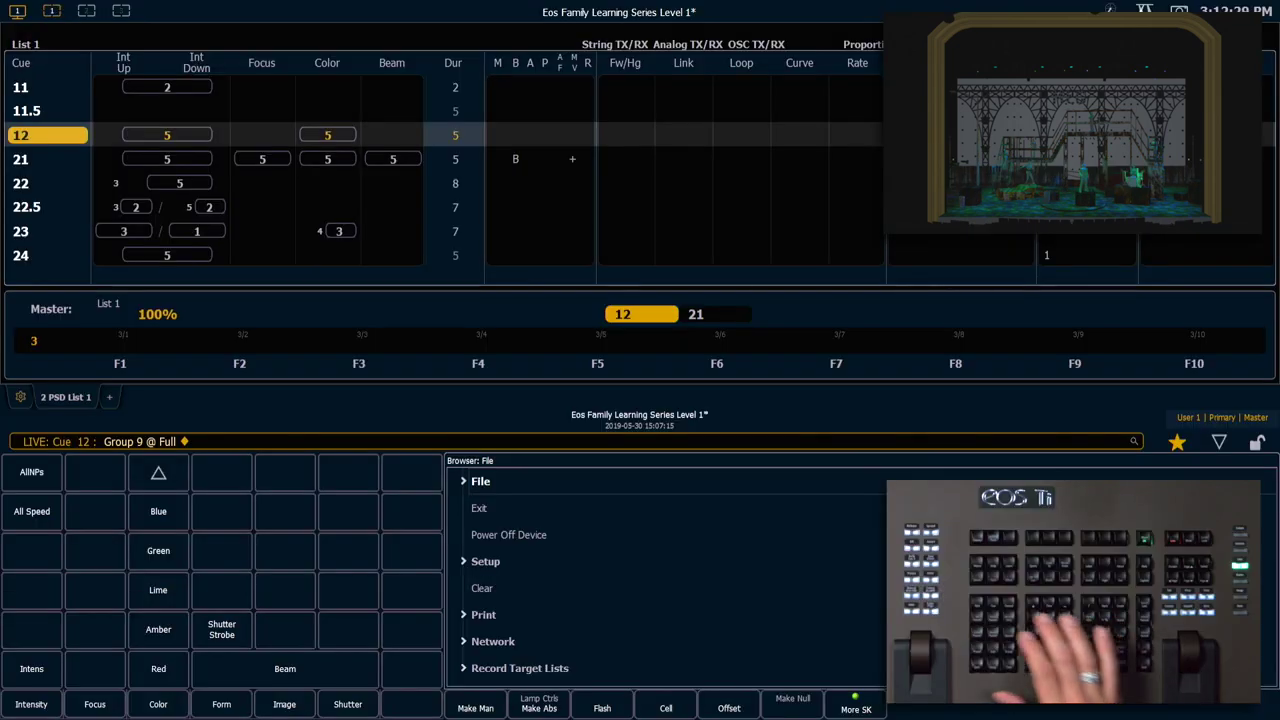
# Step: Record the current look as cue 13 with the label Cool look
pyautogui.write('rd Cue 13 Label ')
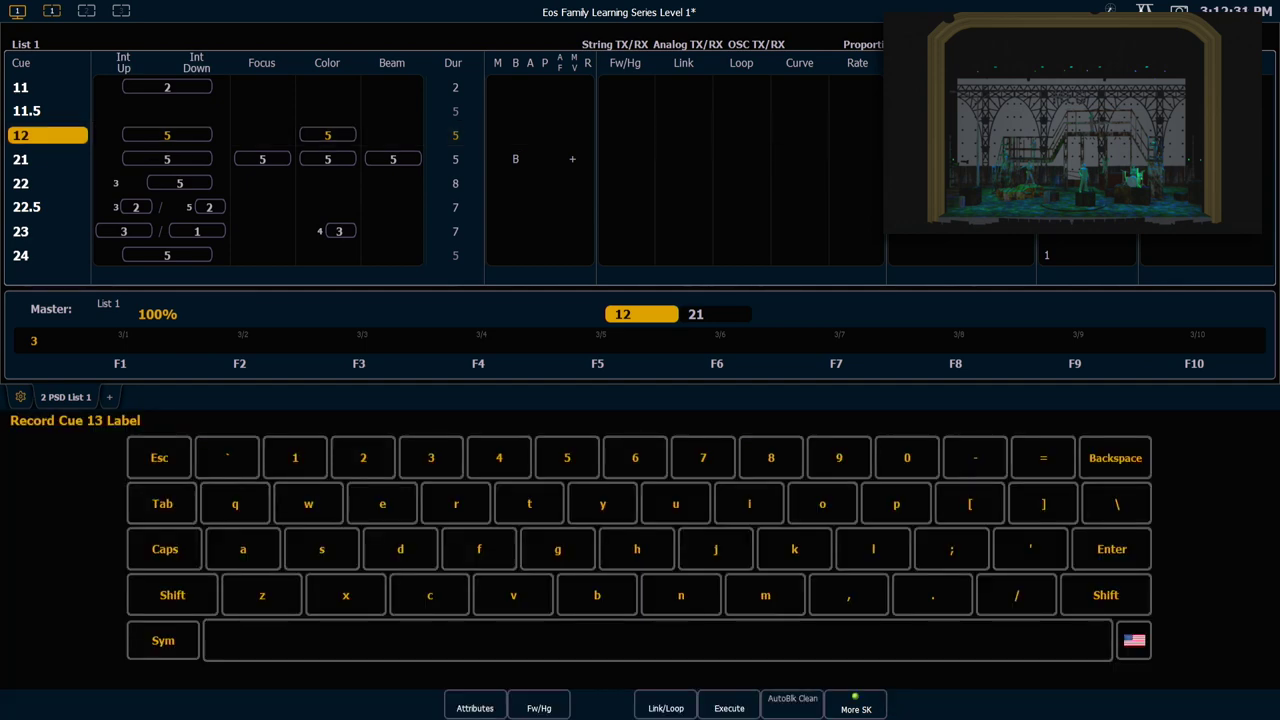
pyautogui.write('Cool look')
pyautogui.press('Return')
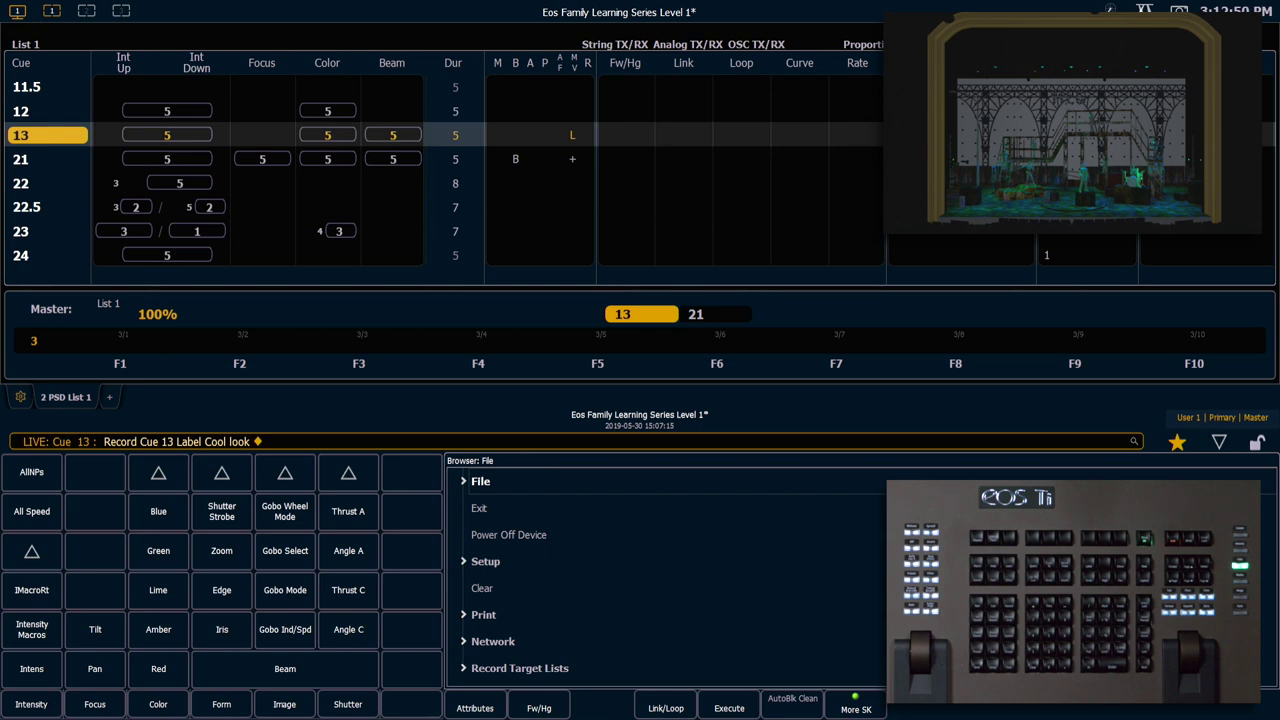
# Step: Take group 4 out and change group 2 to a warm orange color
pyautogui.press('g')
pyautogui.press('4')
pyautogui.press('o')
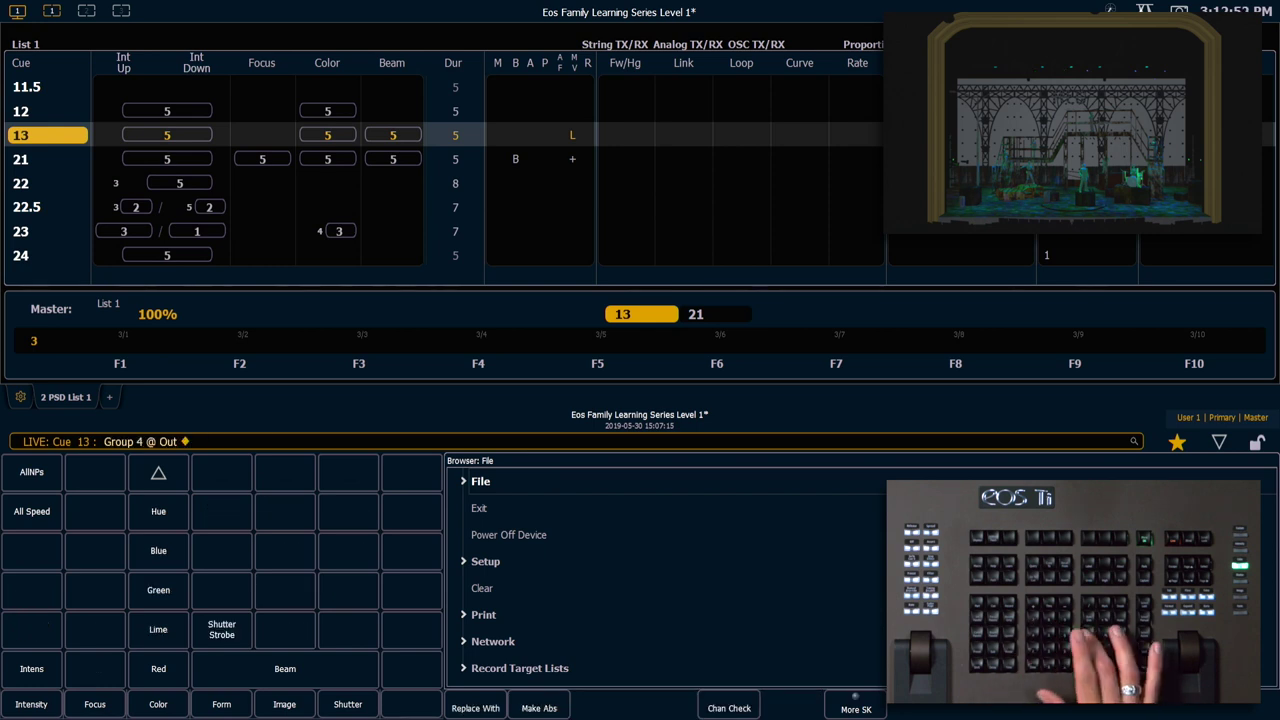
pyautogui.press('g')
pyautogui.press('2')
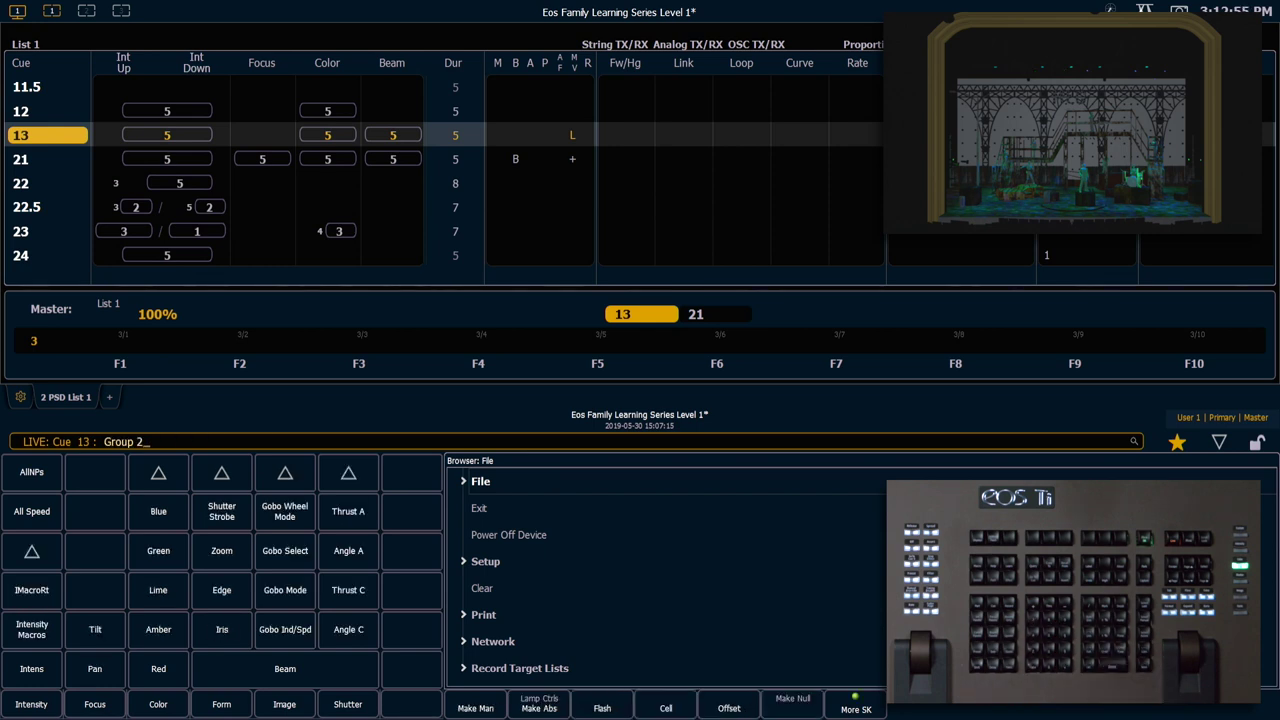
pyautogui.press('Return')
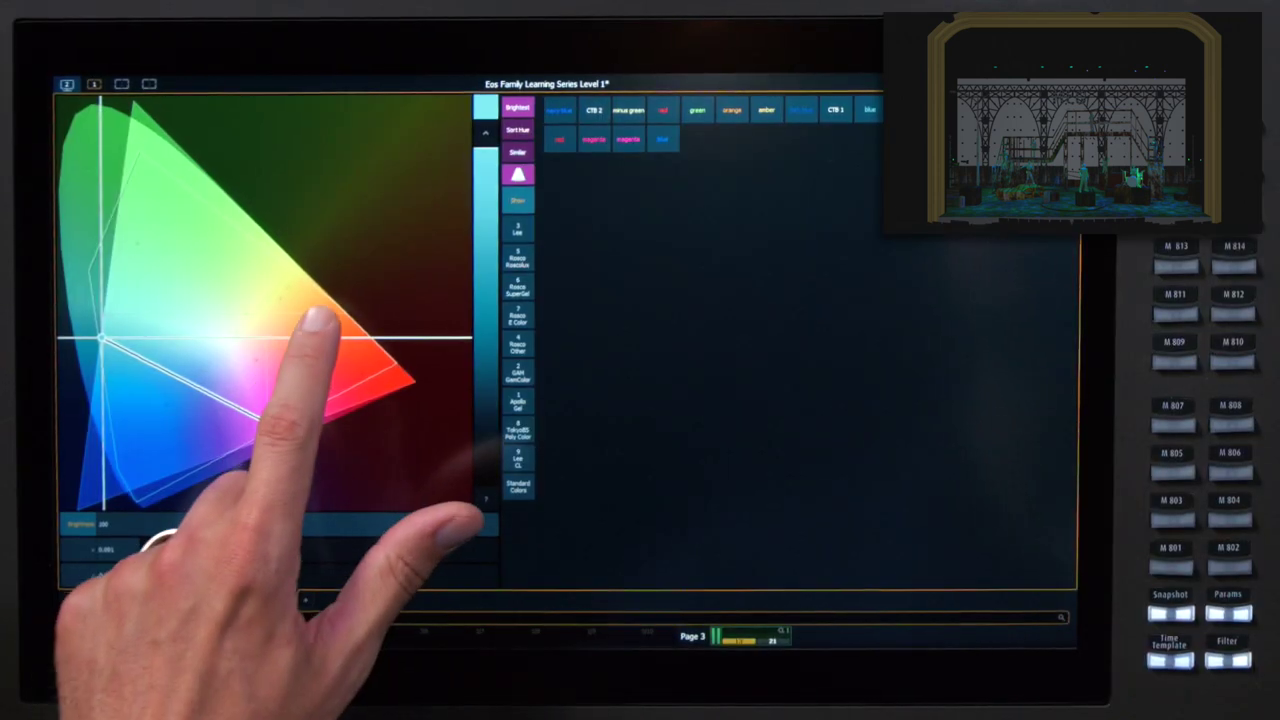
pyautogui.moveTo(337, 340); pyautogui.dragTo(331, 302)
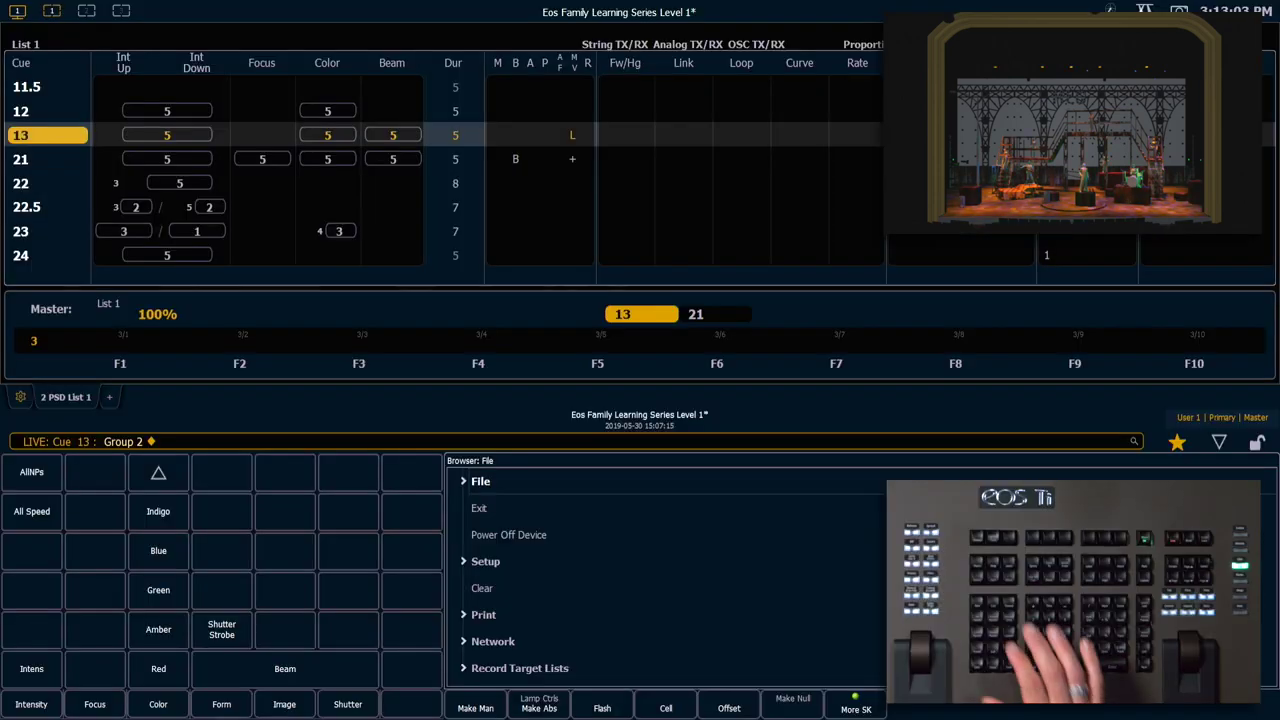
# Step: Record the look as cue 14 with a 2-second time and the label Color change
pyautogui.press('r')
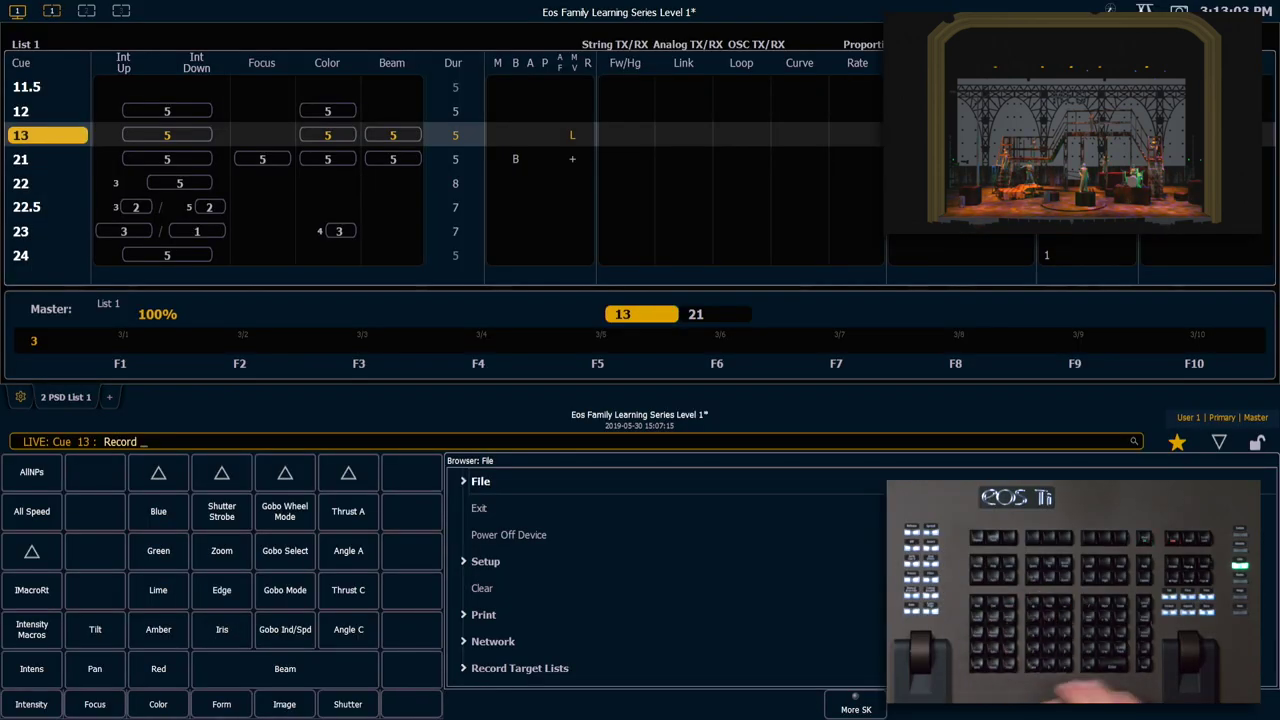
pyautogui.press('pagedown')
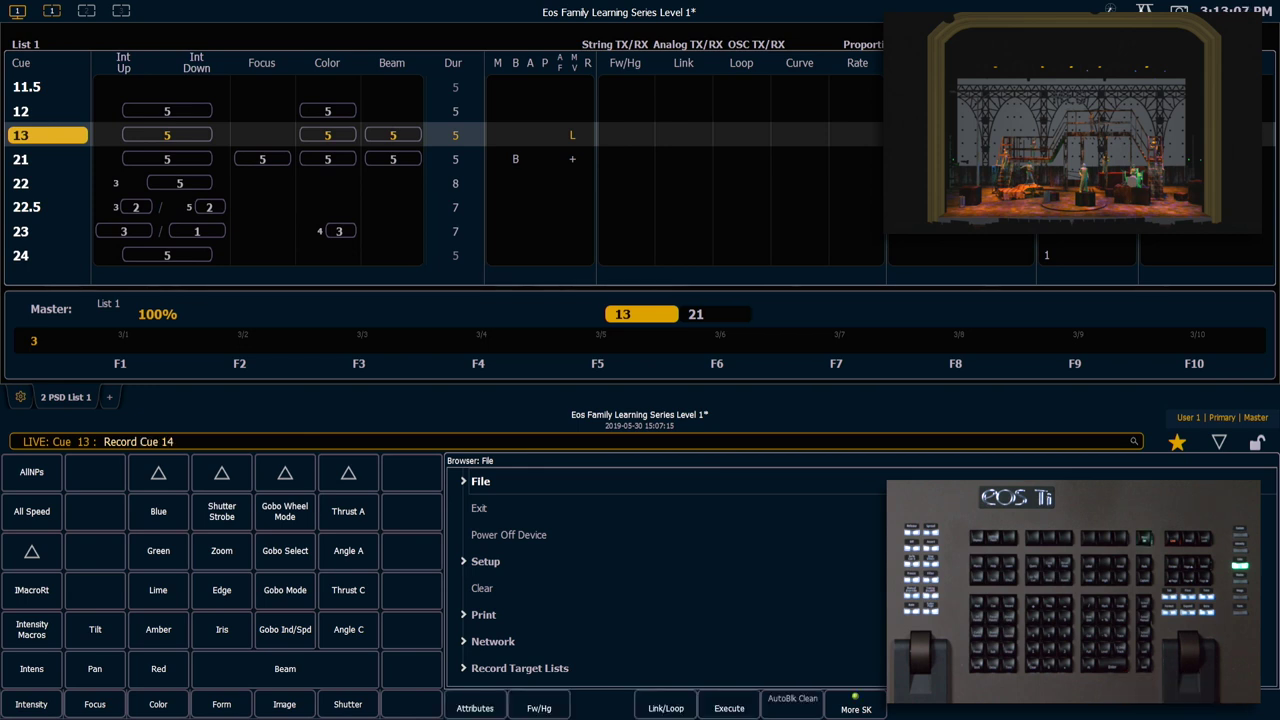
pyautogui.write('t2')
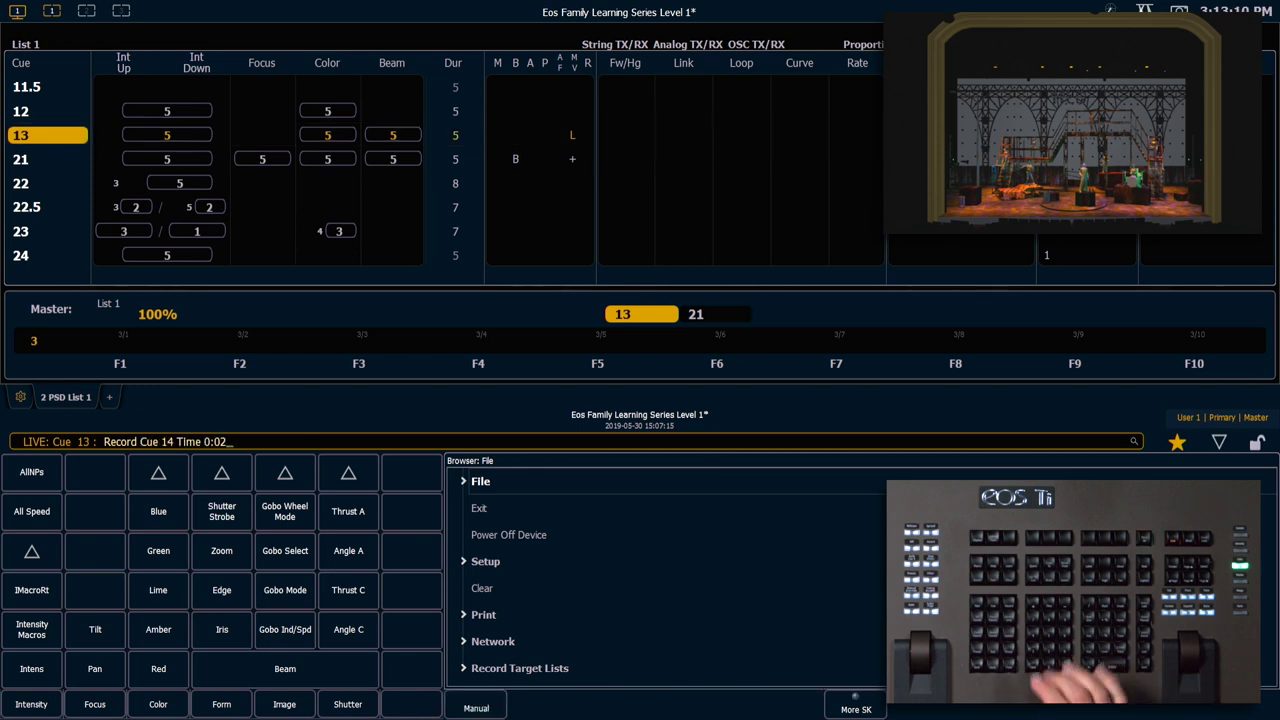
pyautogui.write('l')
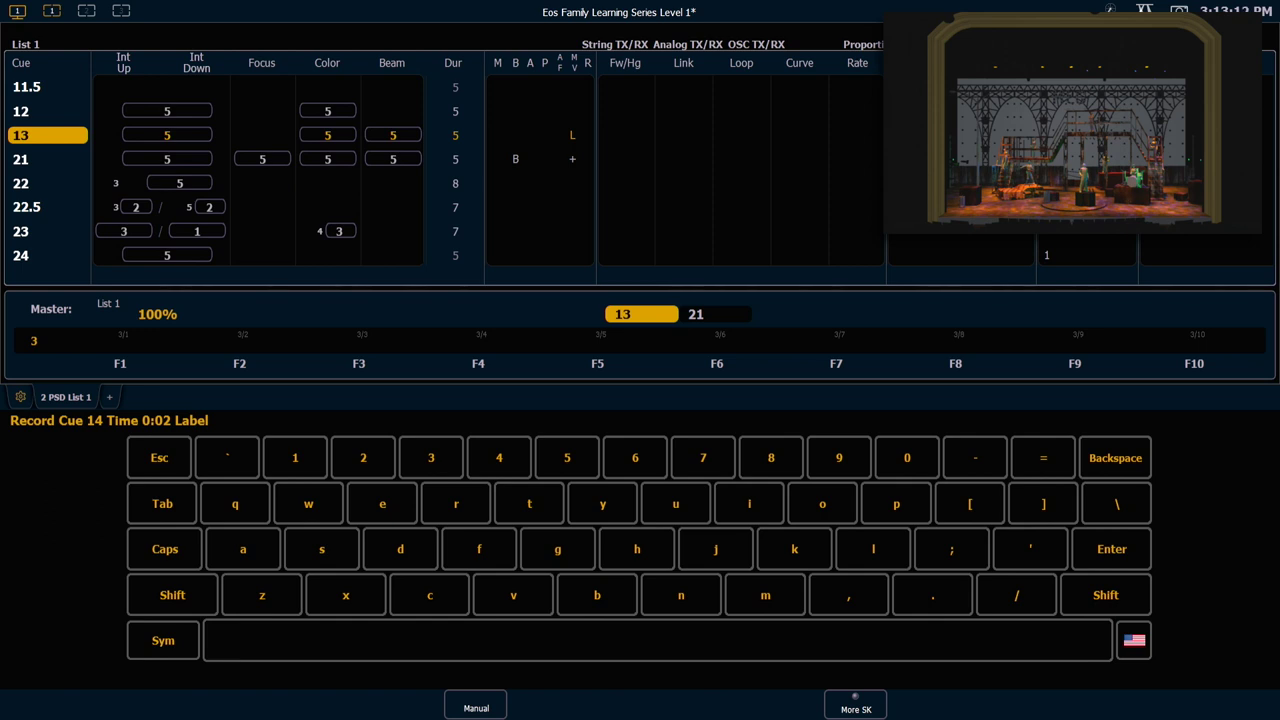
pyautogui.write('Color change')
pyautogui.press('Return')
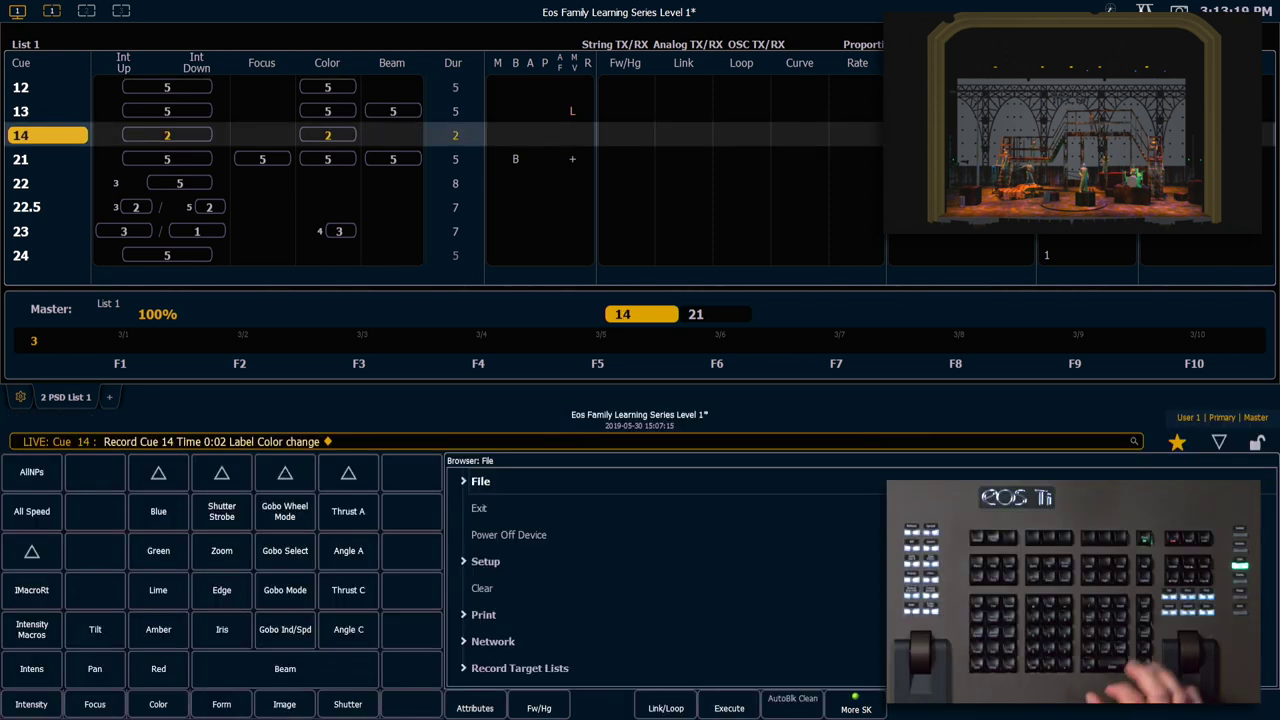
# Step: Take all active channels out and record cue 15 with a 7-second time and the label Fade to Black
pyautogui.hotkey('alt', 'f')
pyautogui.press('o')
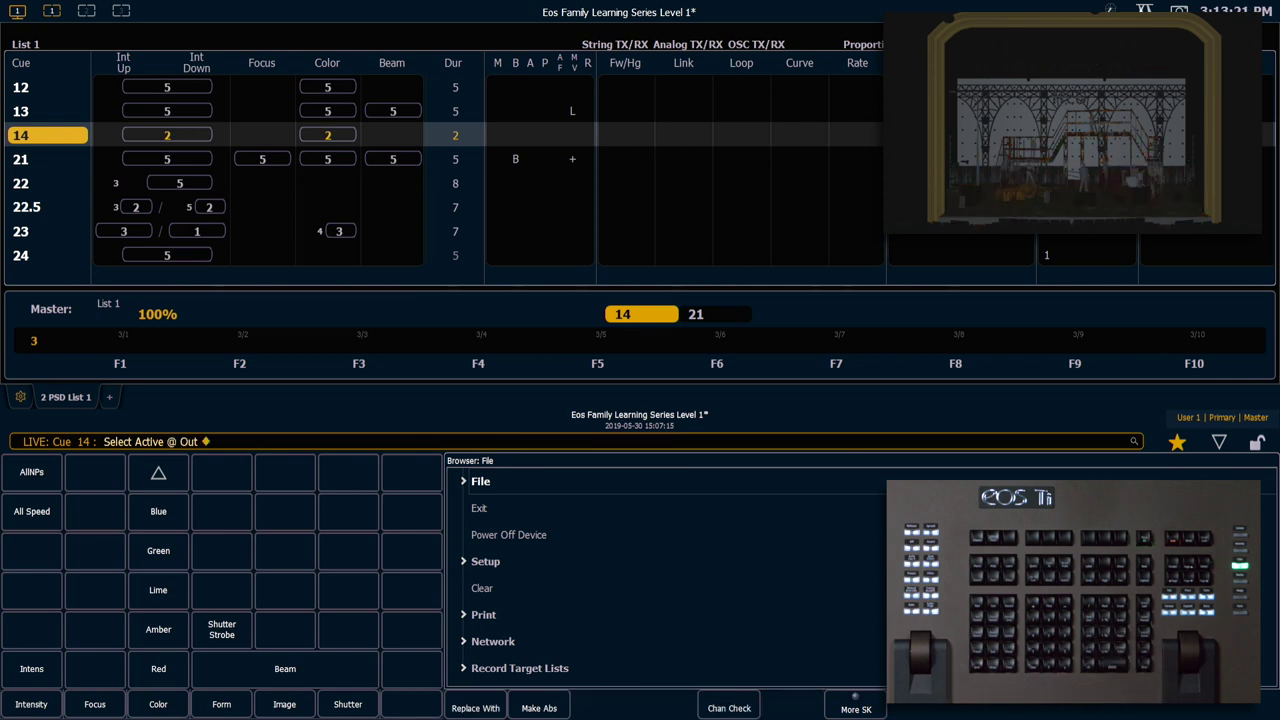
pyautogui.write('rq15')
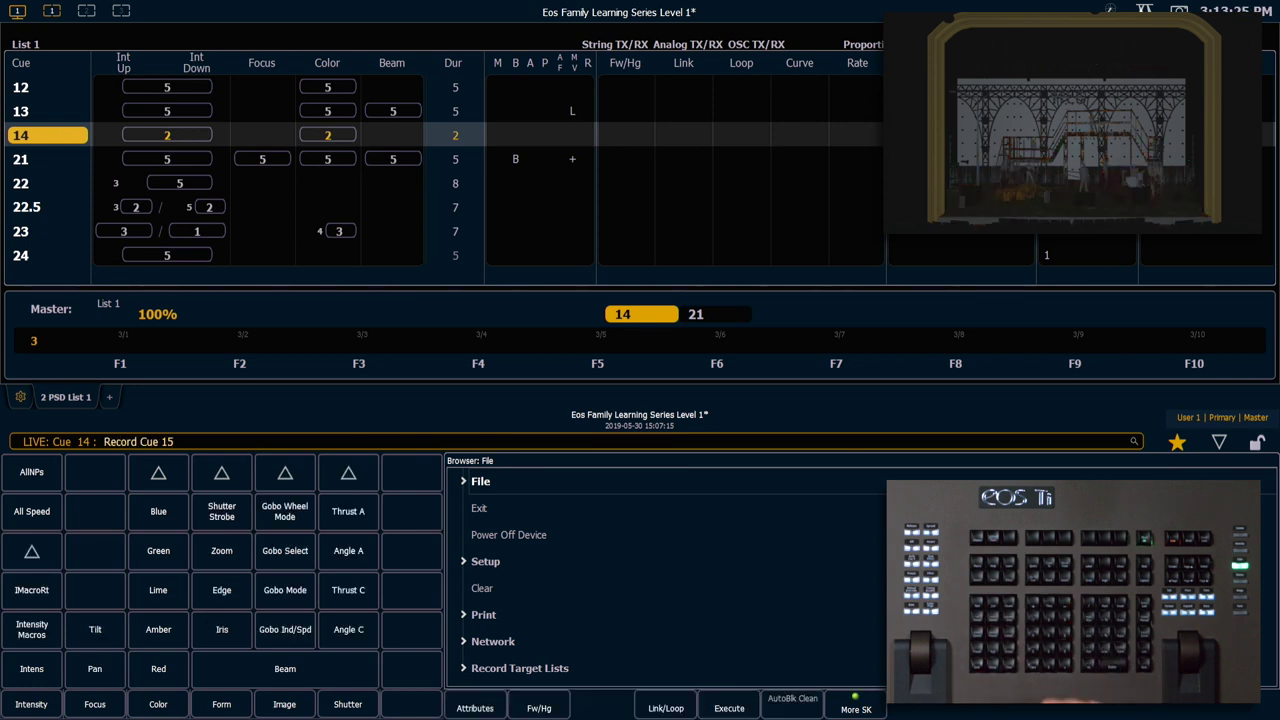
pyautogui.write('t7')
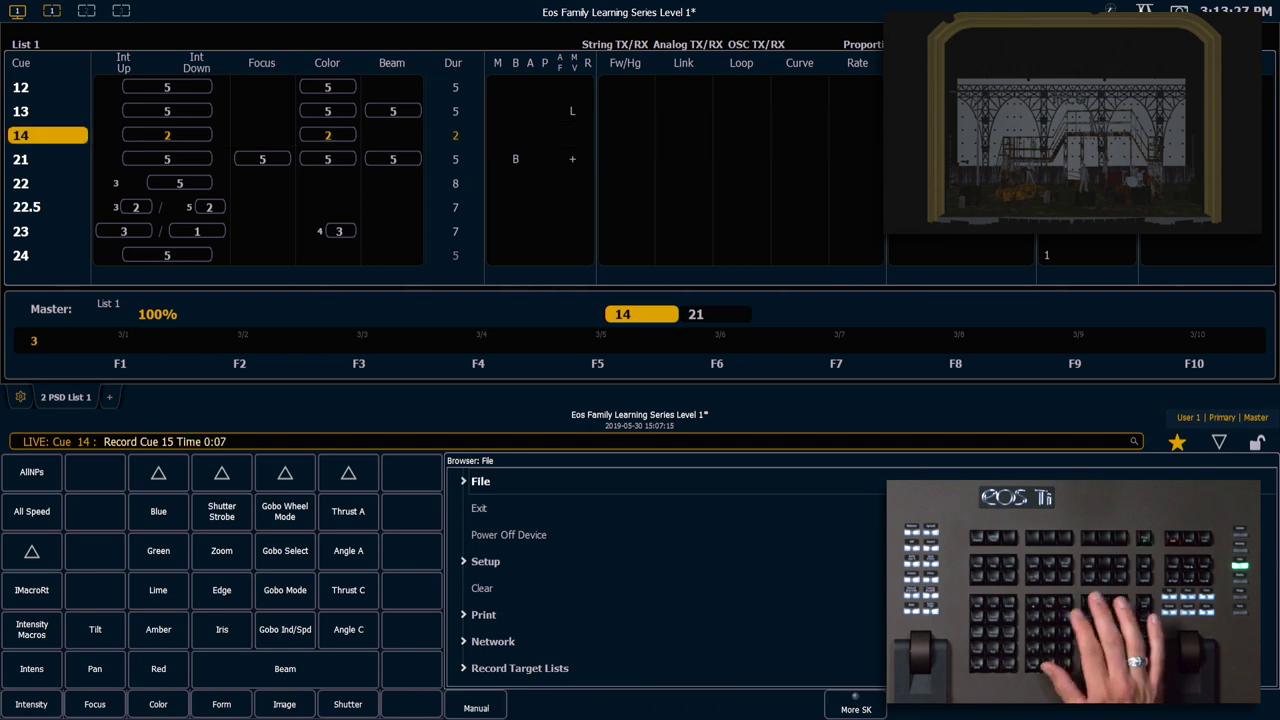
pyautogui.write('l')
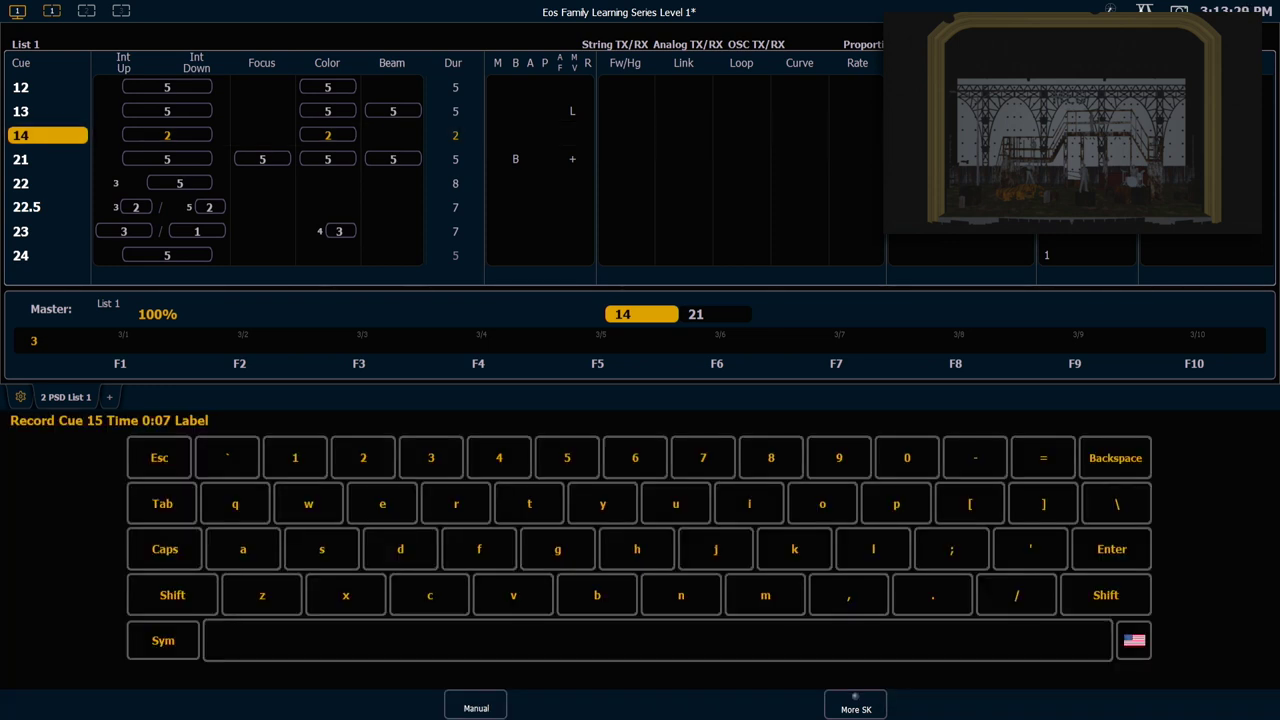
pyautogui.write('Fade to Blac')
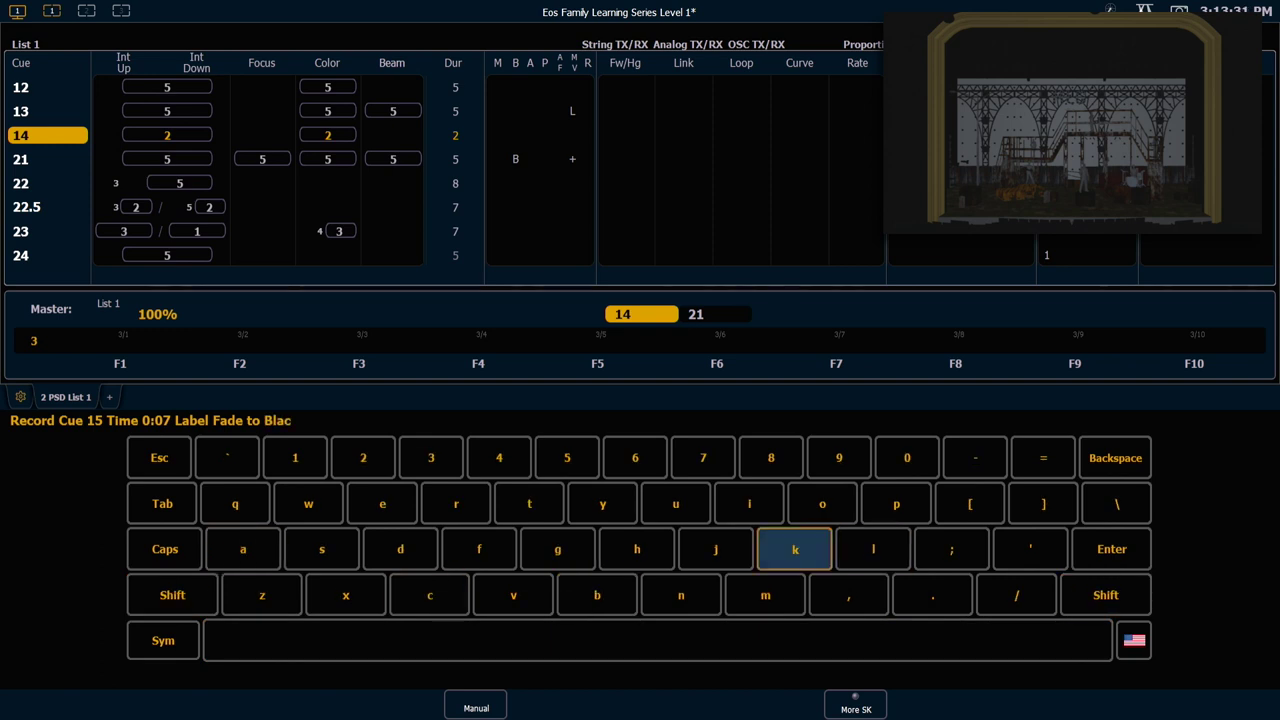
pyautogui.write('k')
pyautogui.press('Return')
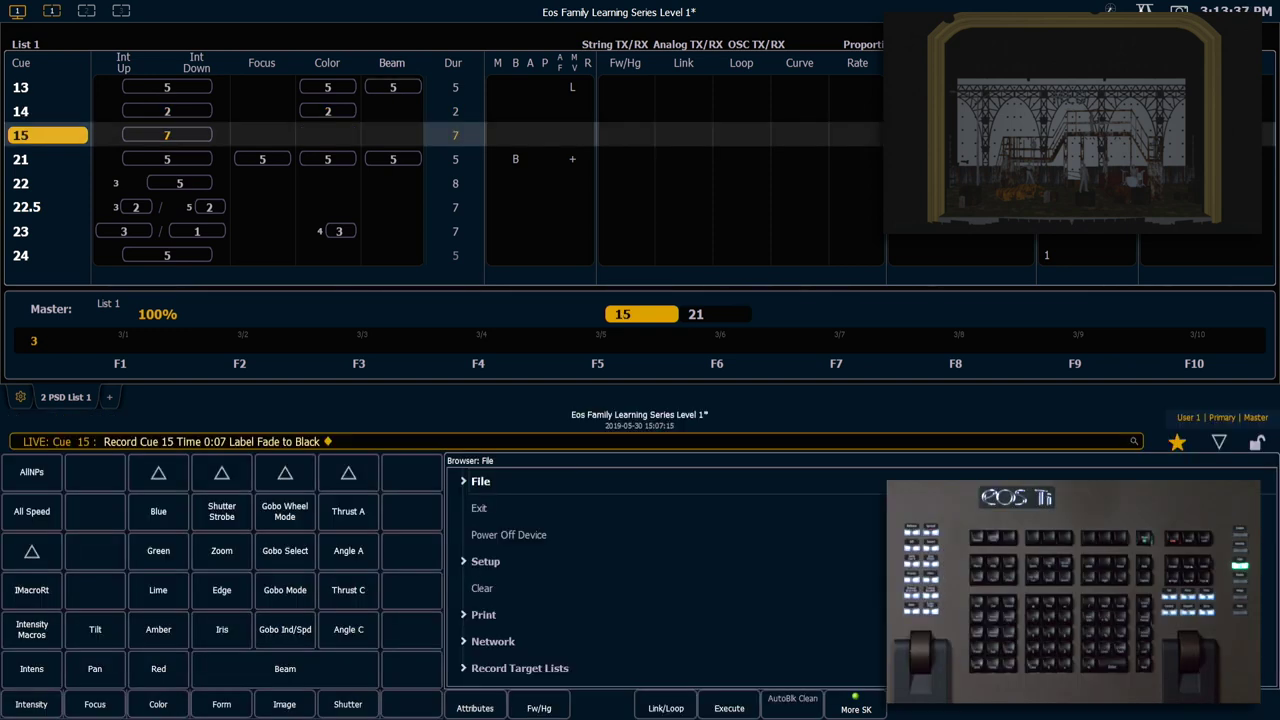
# Step: Apply Block and Assert to cue 15
pyautogui.press('b')
pyautogui.press('j')
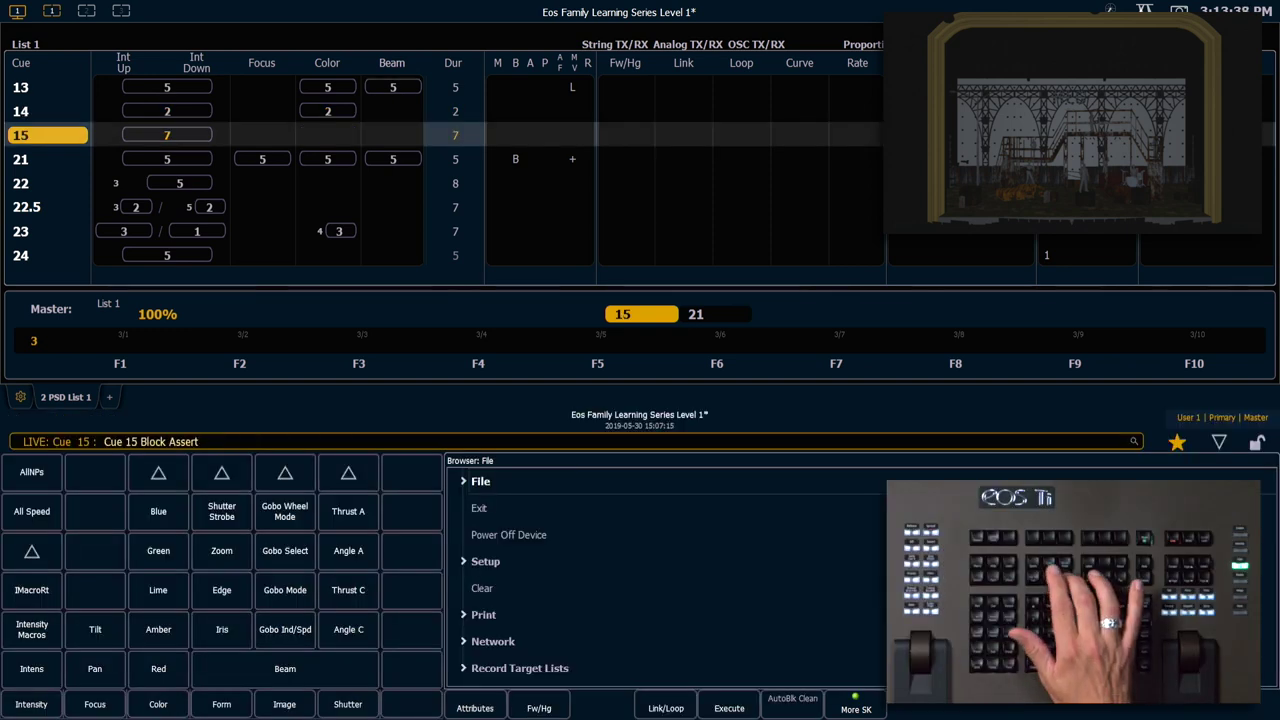
pyautogui.press('Return')
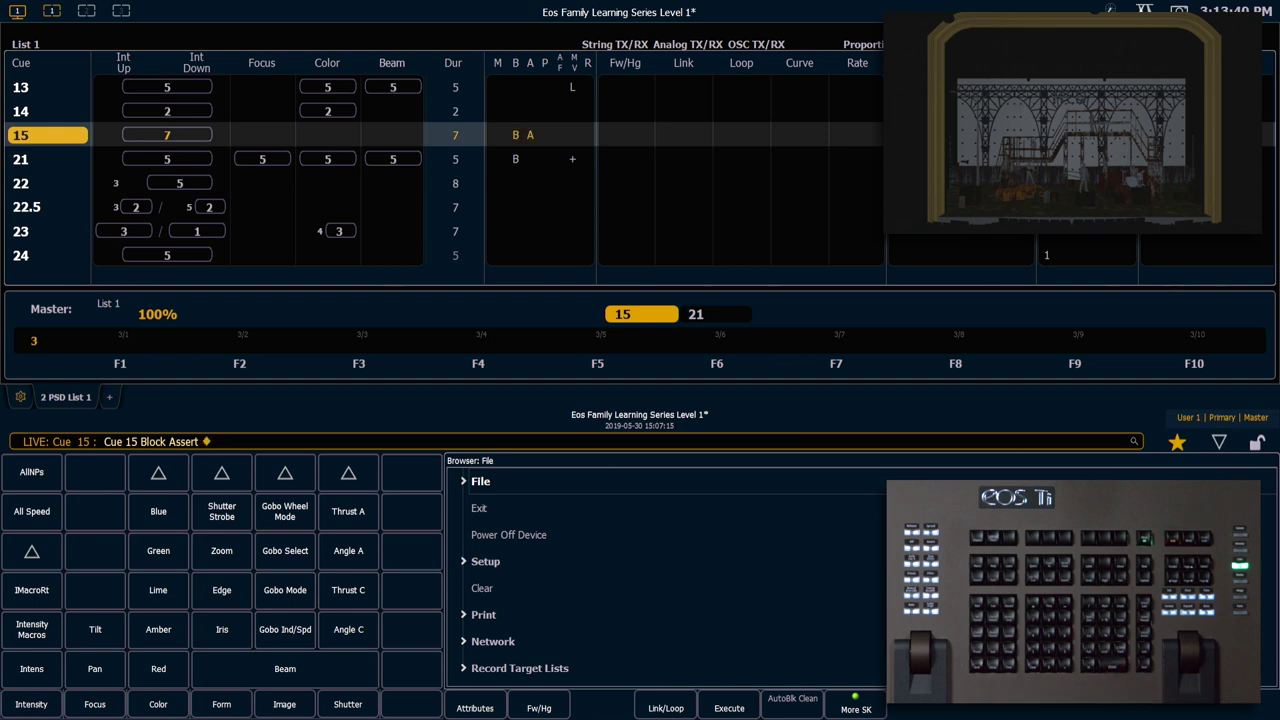
# Step: Select the odd channels of 121 through 128 with an offset and set them to full
pyautogui.press('1')
pyautogui.press('2')
pyautogui.press('1')
pyautogui.press('t')
pyautogui.press('1')
pyautogui.press('2')
pyautogui.press('8')
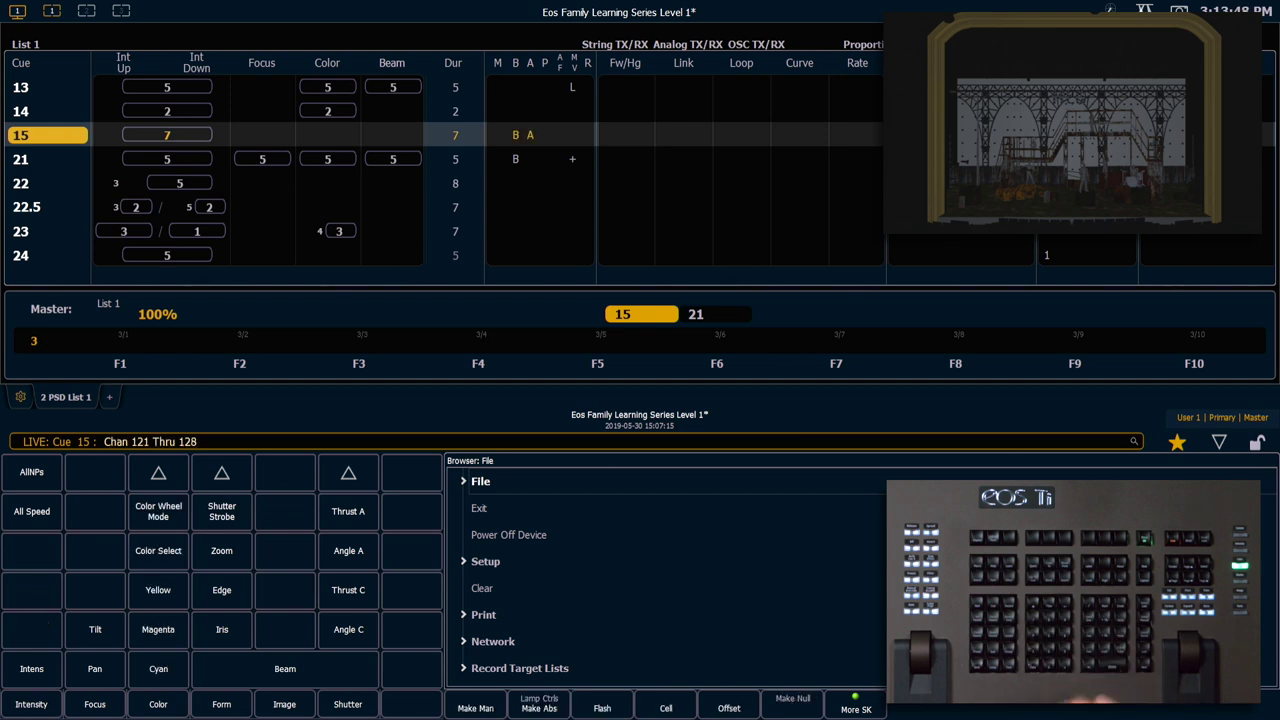
pyautogui.press('Return')
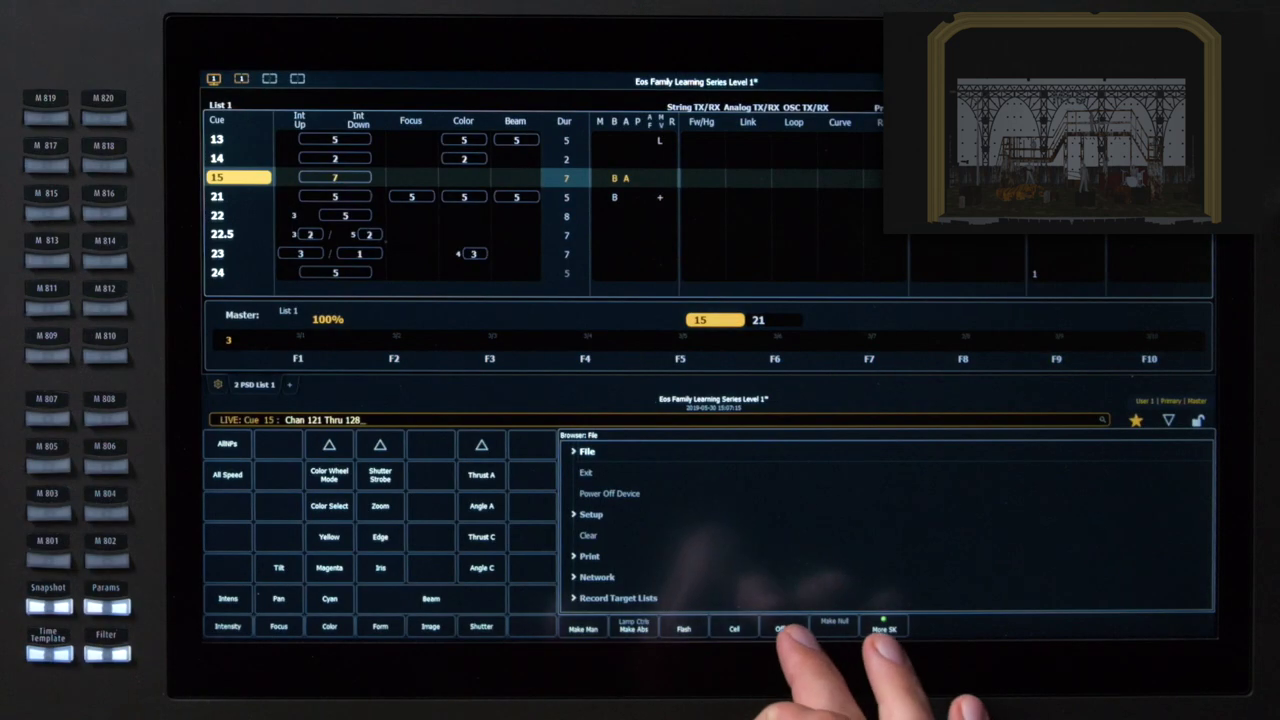
pyautogui.click(729, 708)
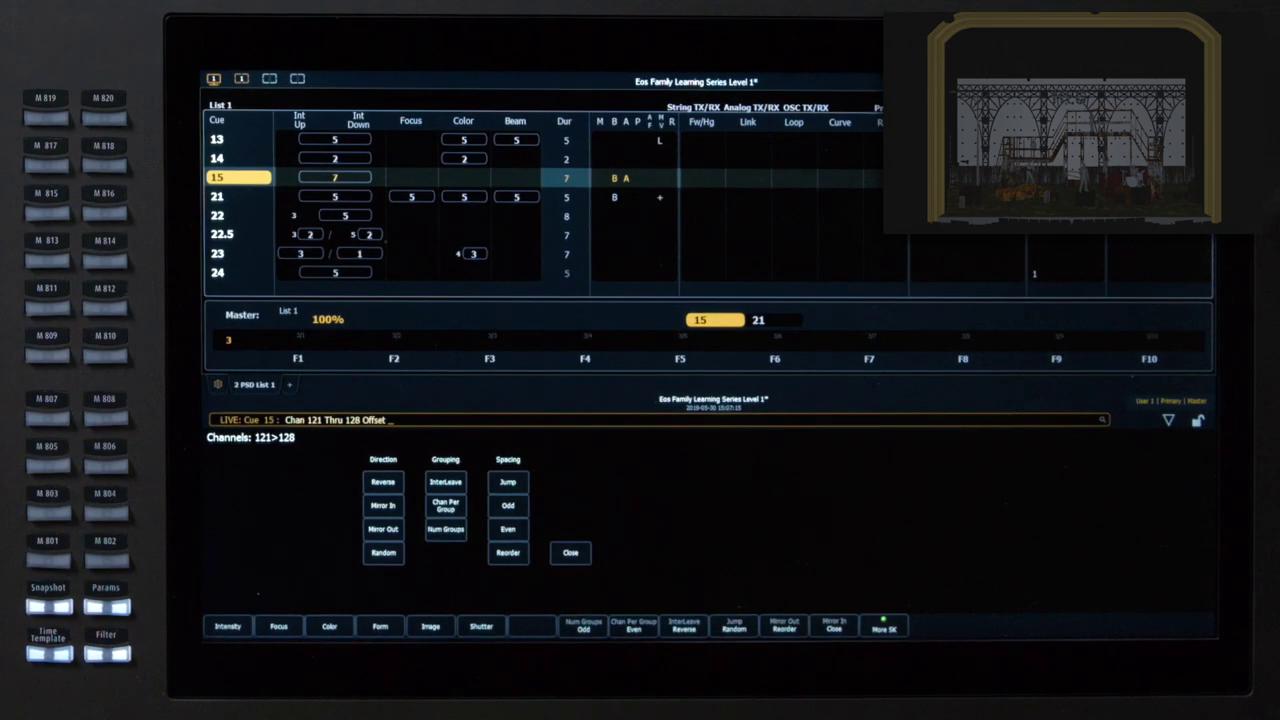
pyautogui.click(508, 505)
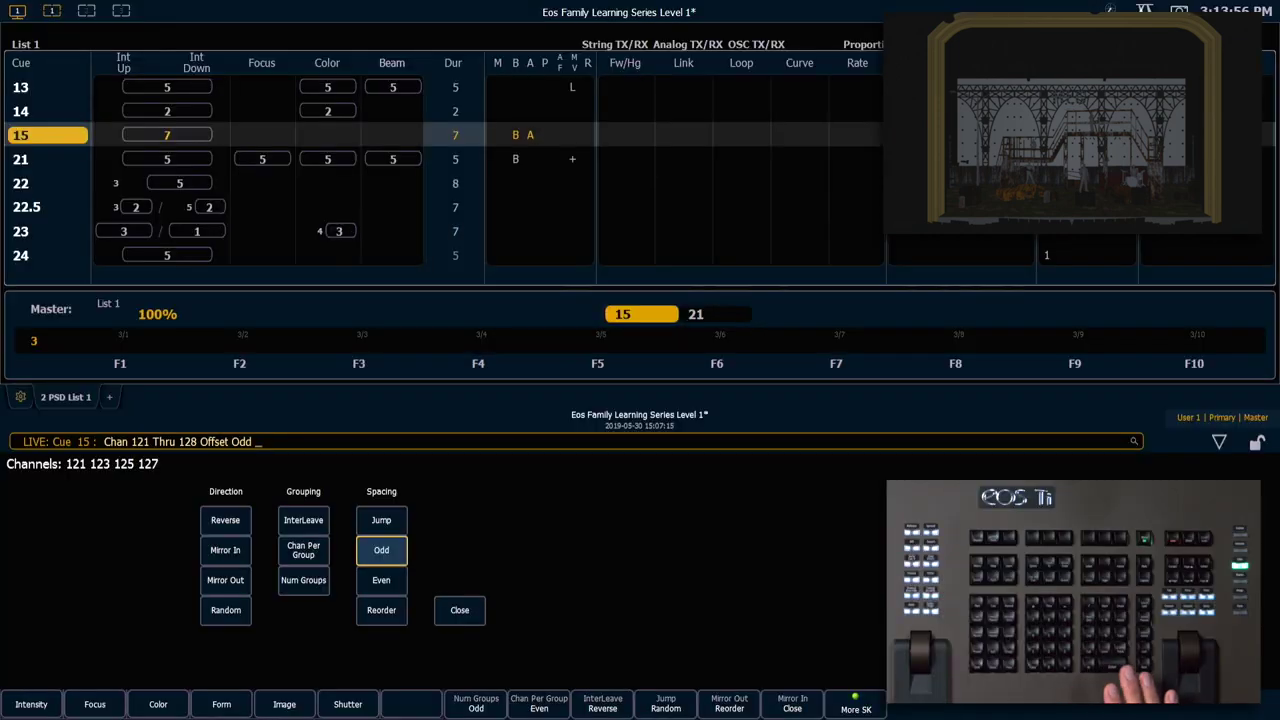
pyautogui.press('Return')
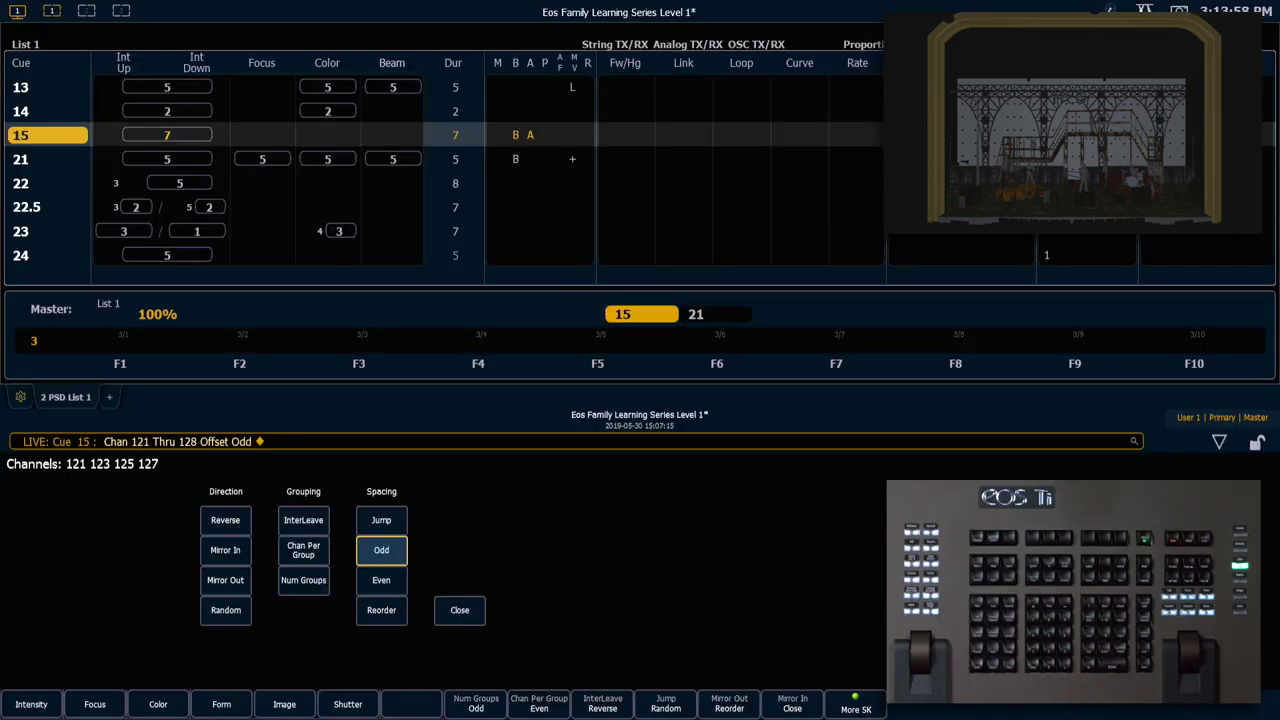
pyautogui.press('f')
pyautogui.press('f')
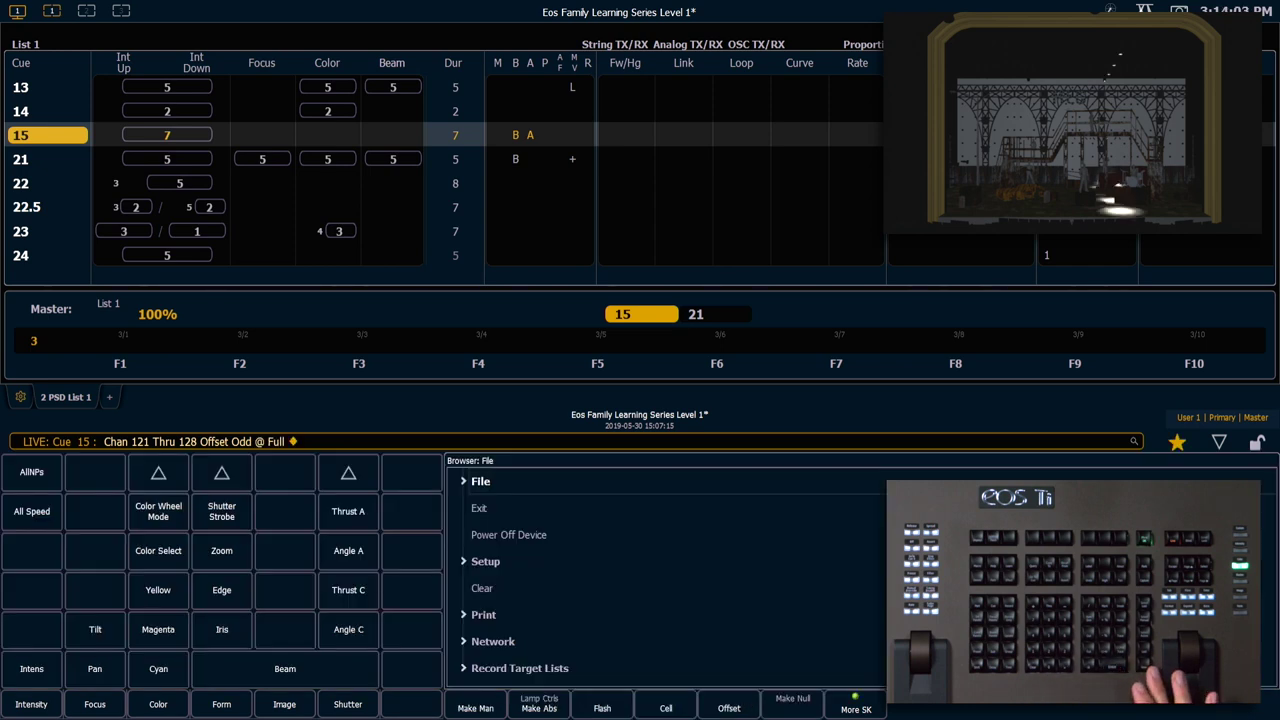
# Step: Step through channels 121, 123, 125 and 127, focusing the first two on the standing figure and the last two on the drummer
pyautogui.press('pagedown')
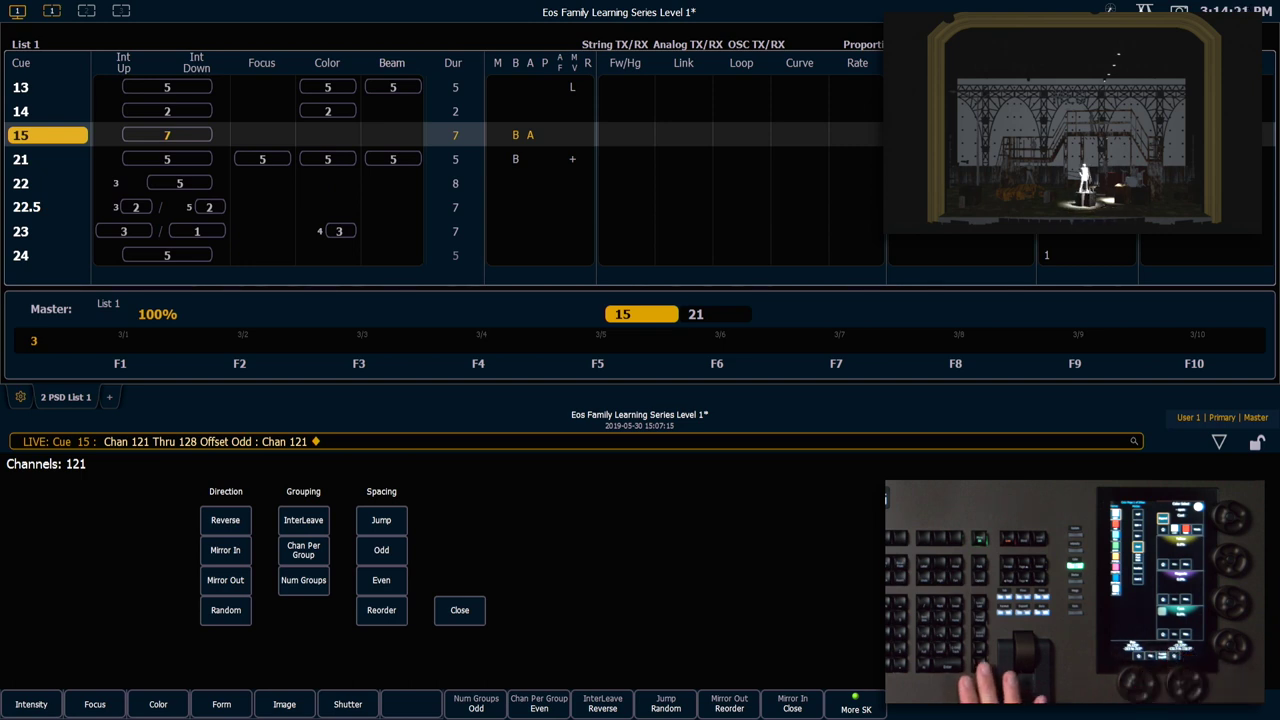
pyautogui.press('pagedown')
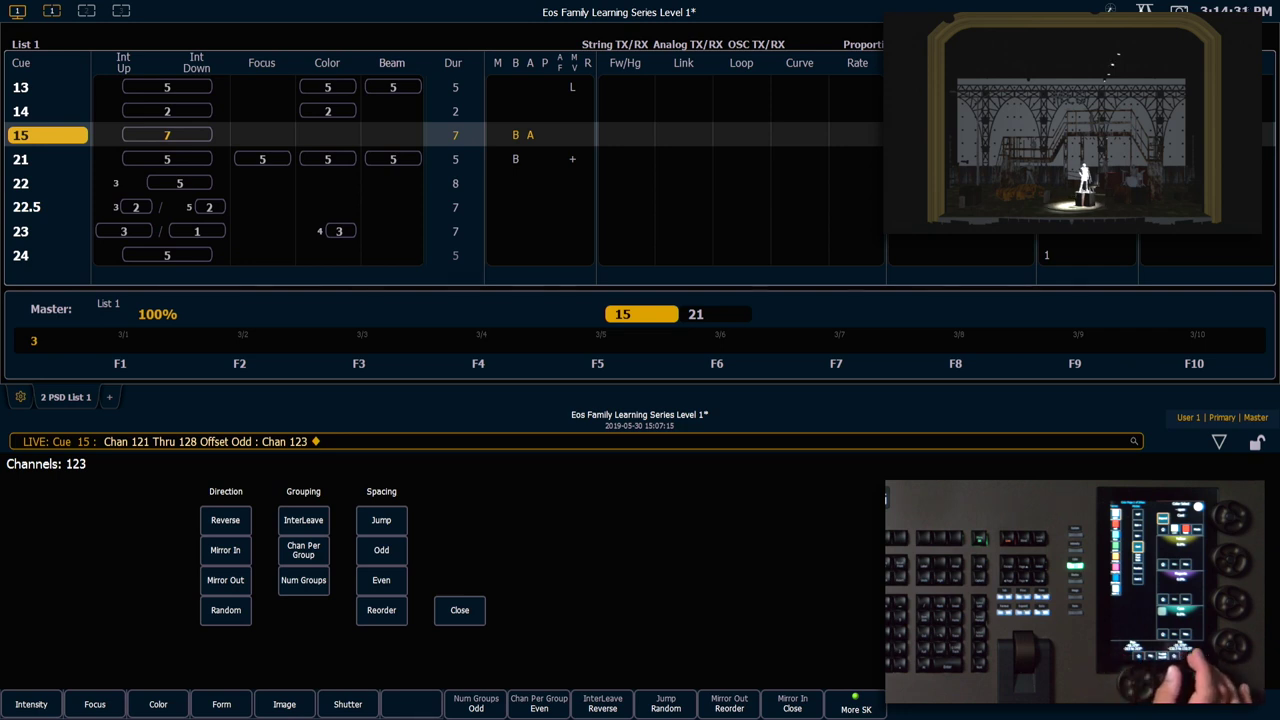
pyautogui.press('pagedown')
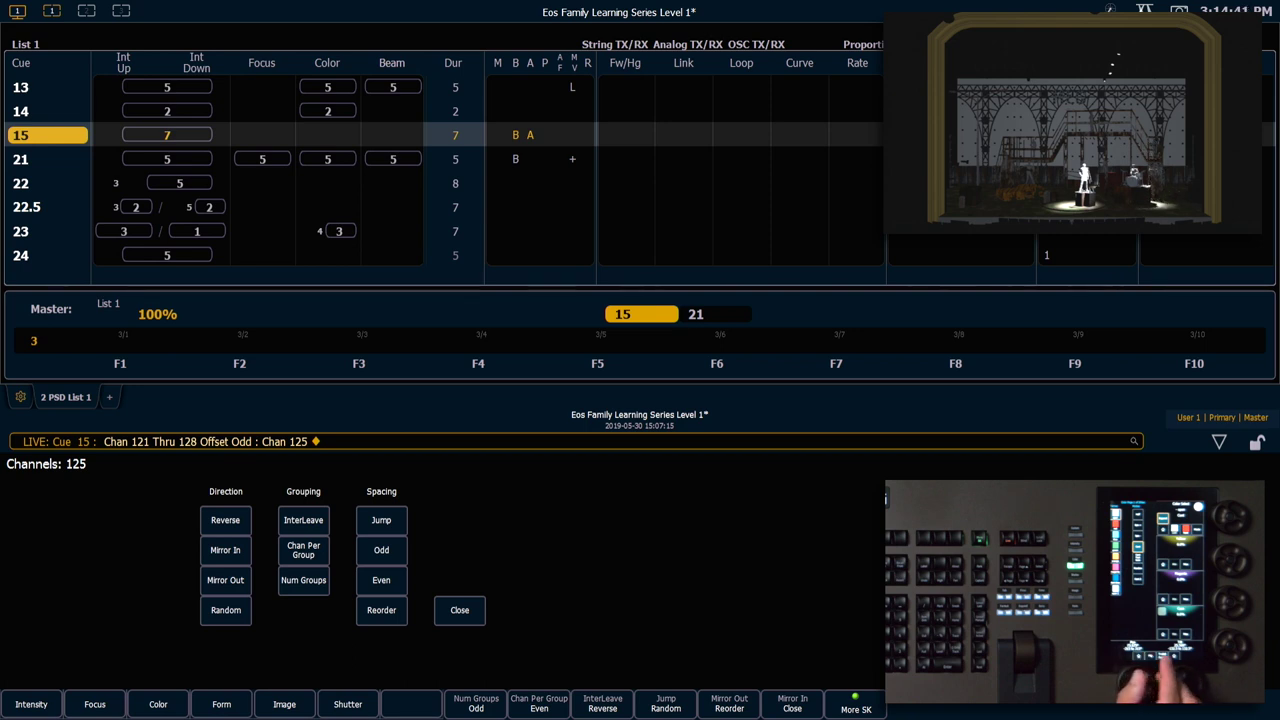
pyautogui.press('pagedown')
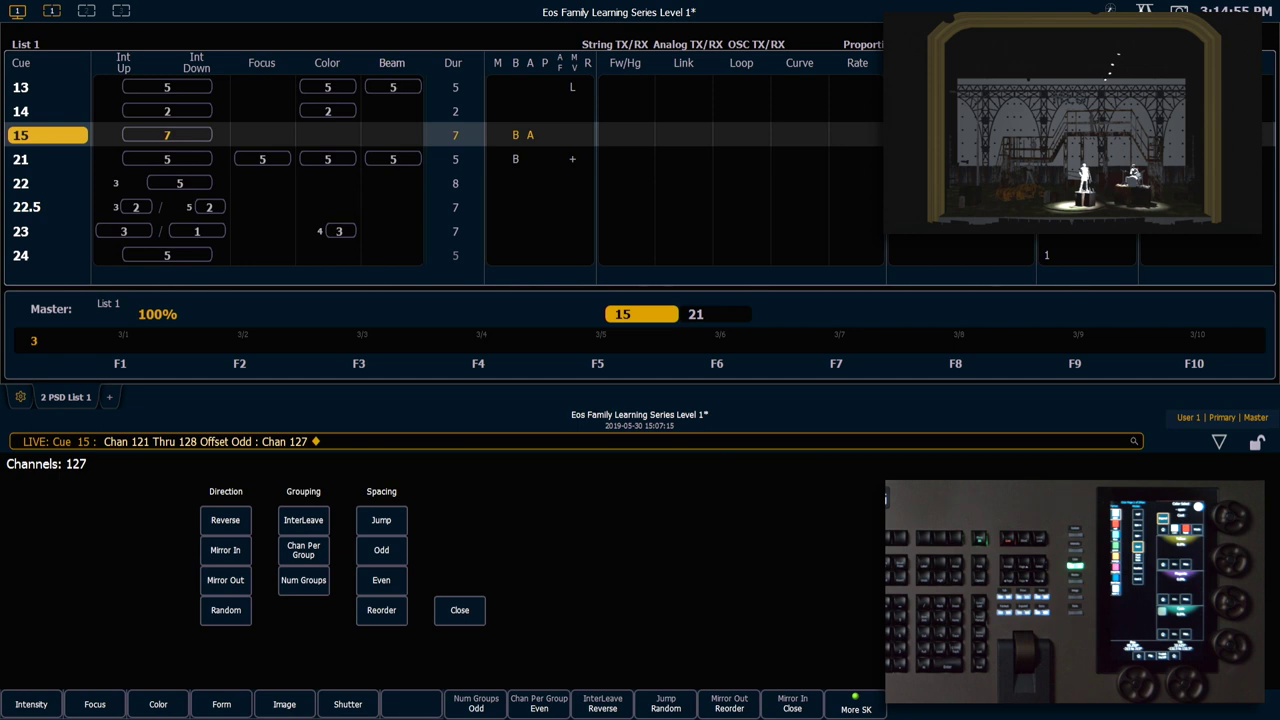
# Step: Reselect all the odd channels of 121 through 128 and set their zoom to 19
pyautogui.press('BackSpace')
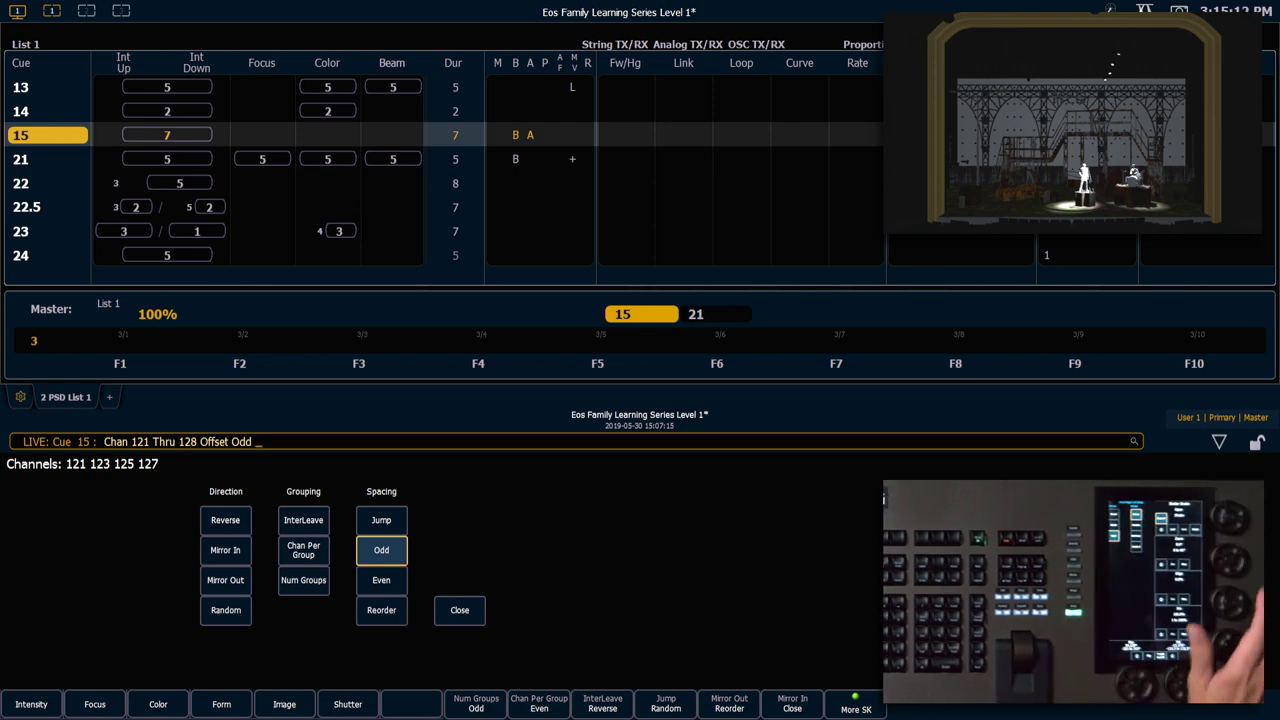
pyautogui.press('z')
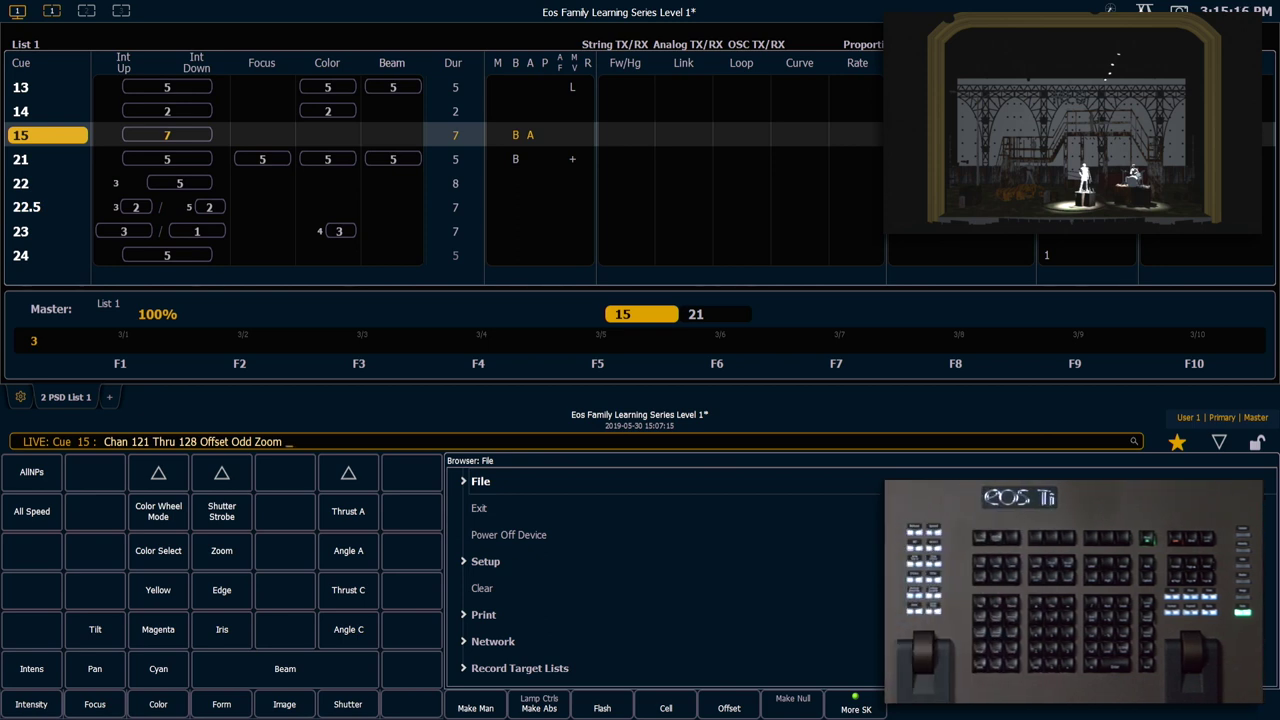
pyautogui.write('19')
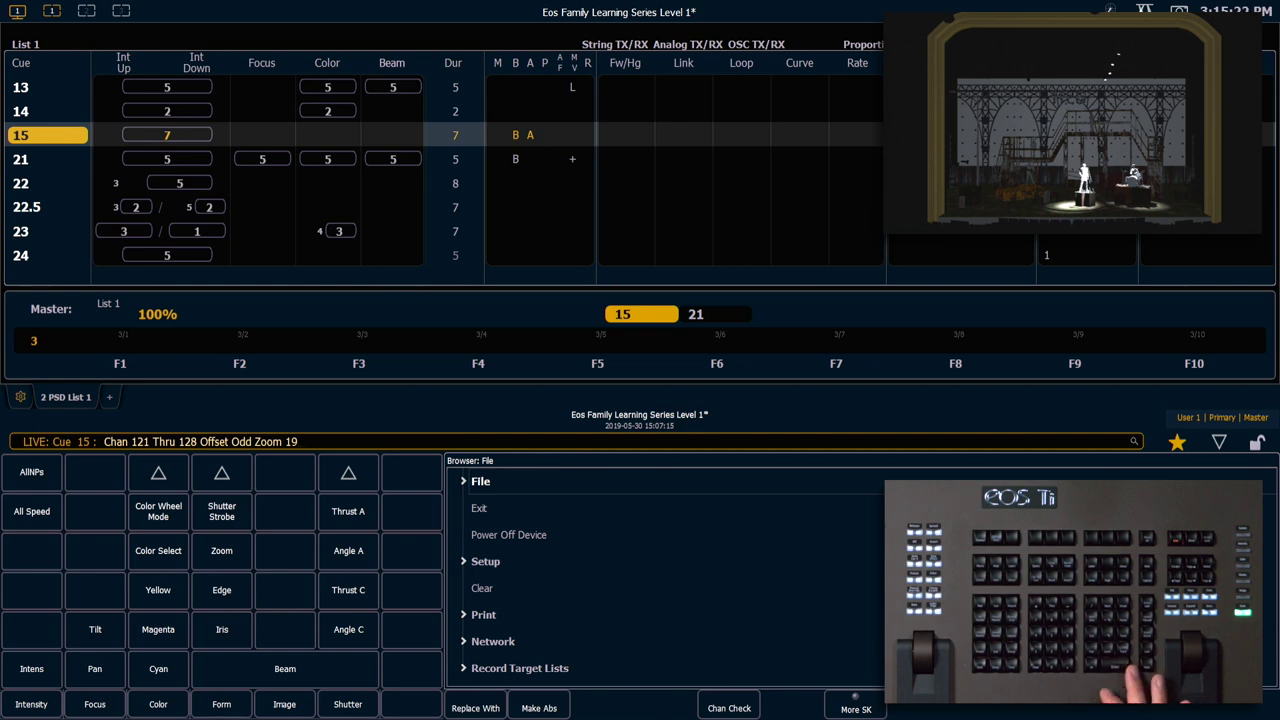
pyautogui.press('Return')
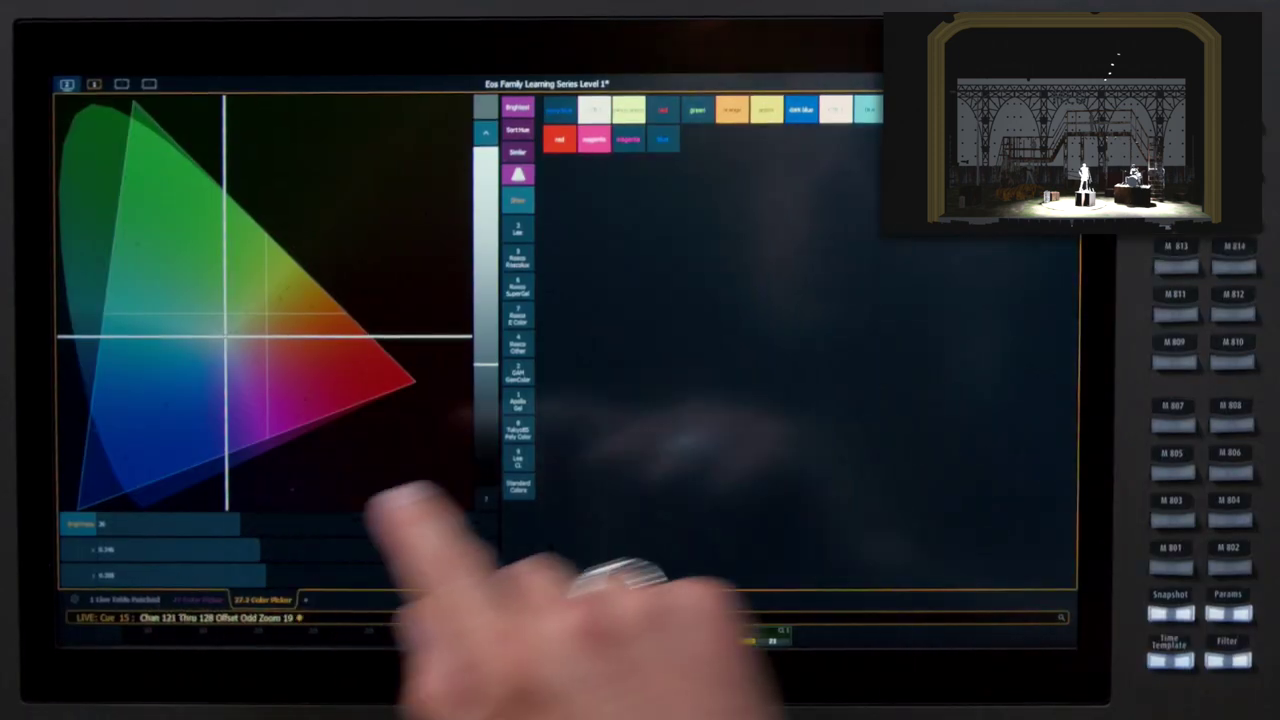
# Step: Give the odd channels a full yellow from the standard colors
pyautogui.click(517, 485)
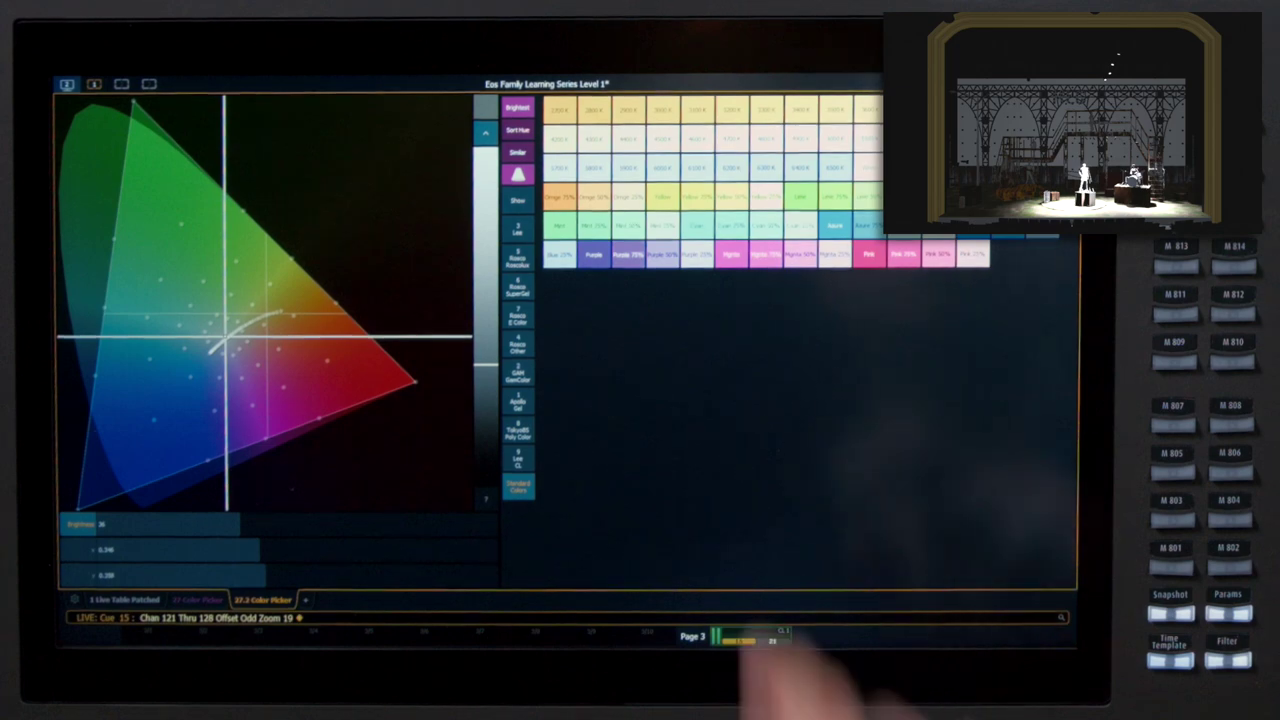
pyautogui.click(660, 197)
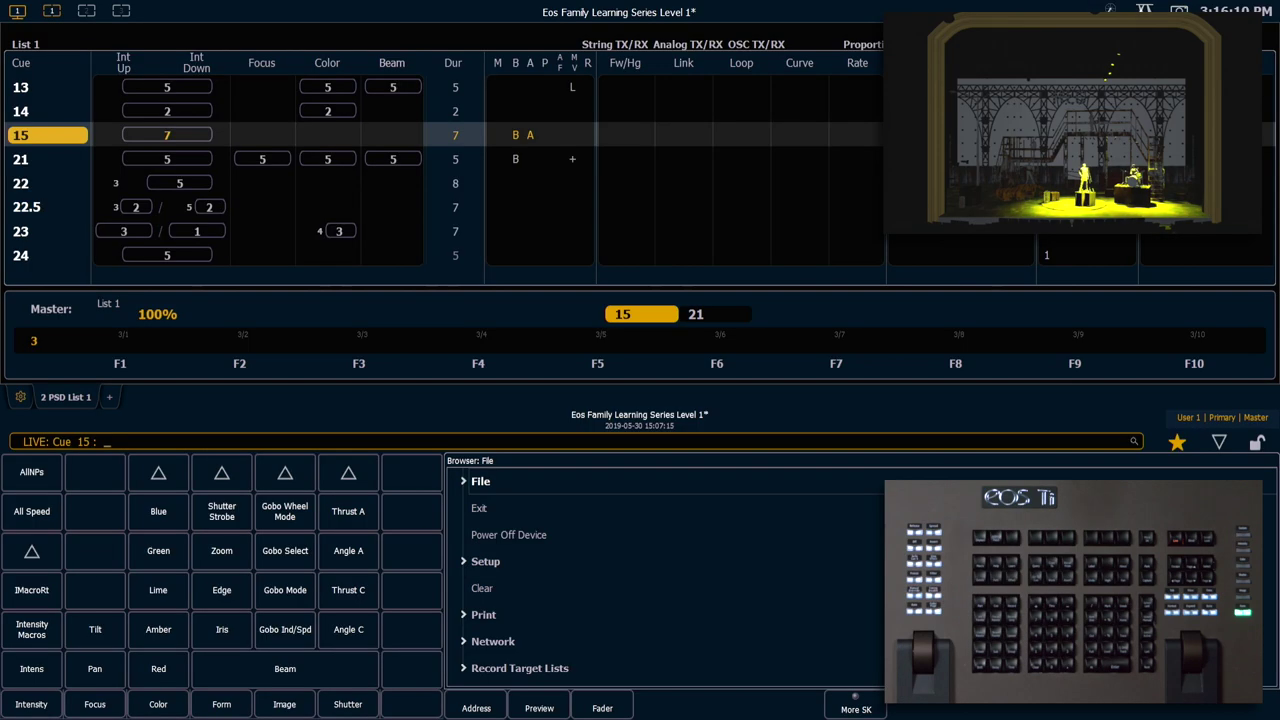
# Step: Record cue 16 with a 1-second time, a 5-second color time and the label Yellow
pyautogui.write('r16')
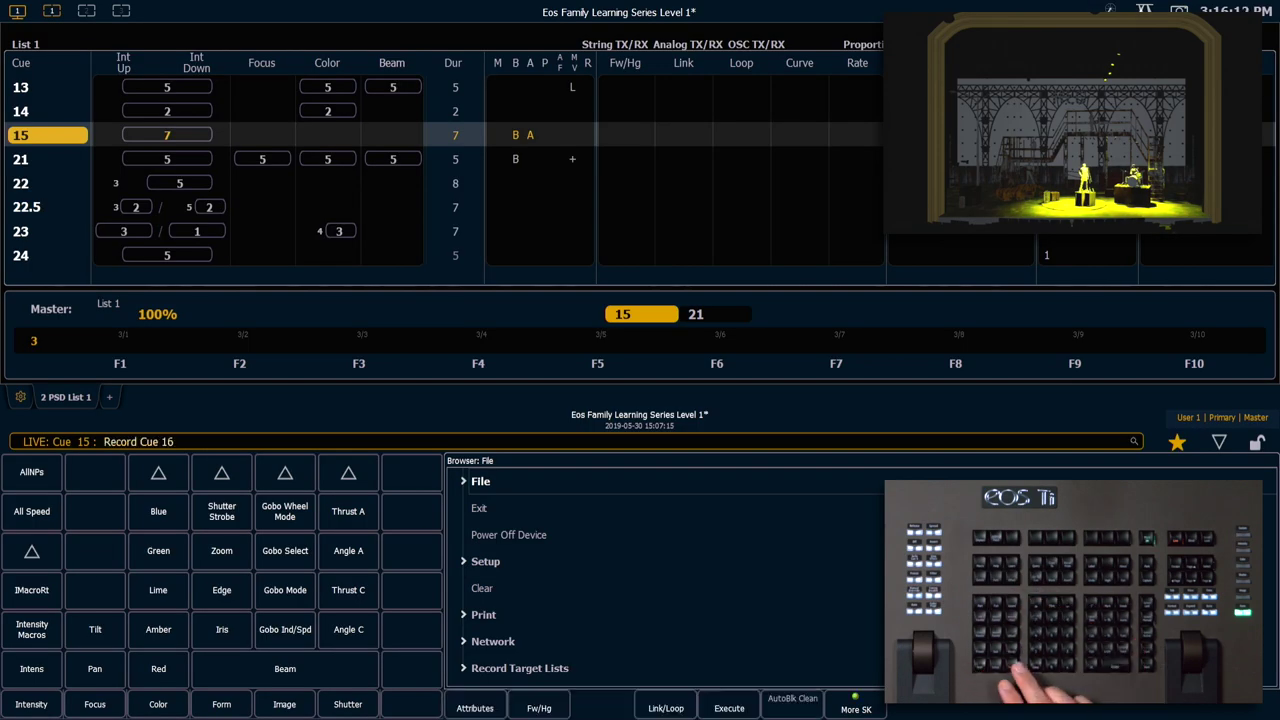
pyautogui.write('t1')
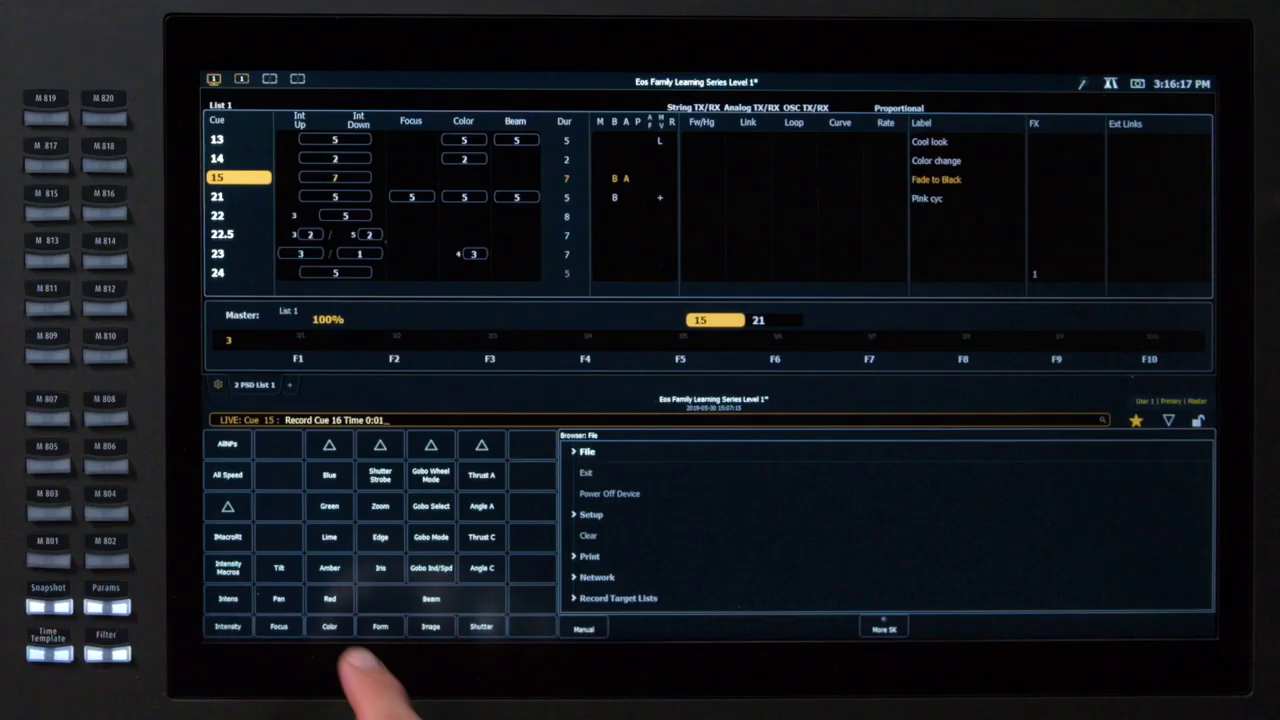
pyautogui.click(158, 704)
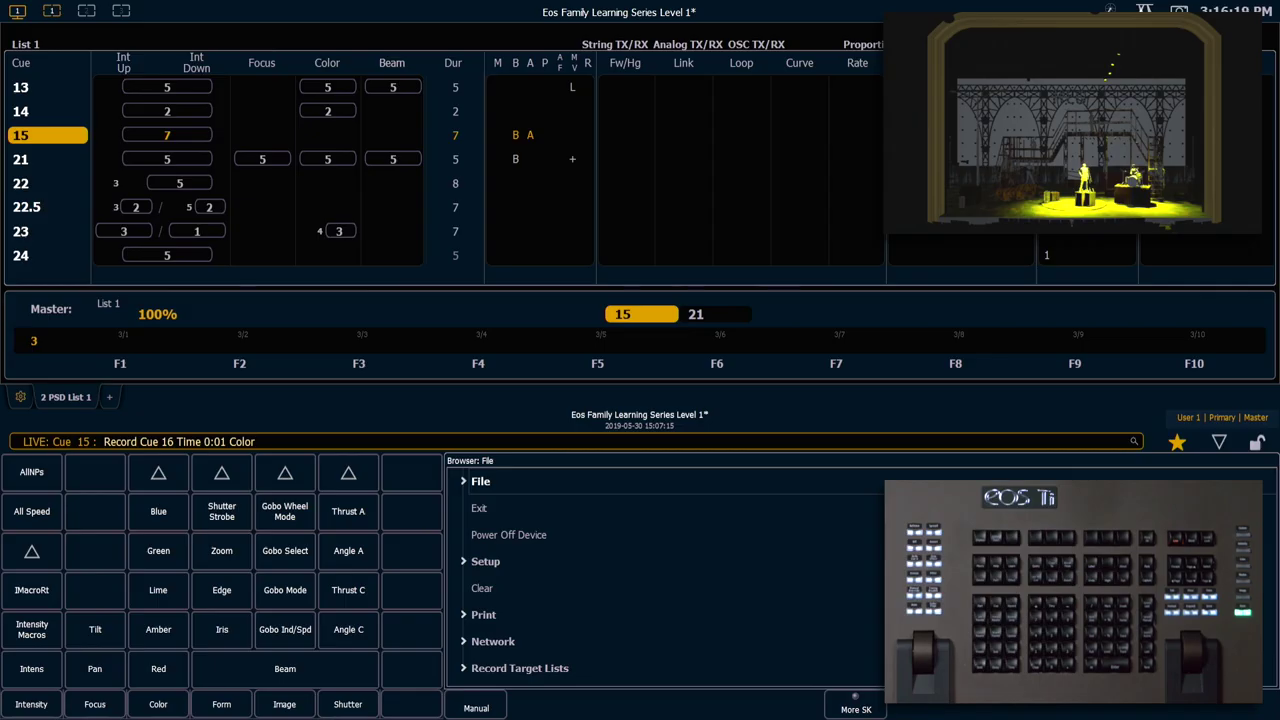
pyautogui.press('t')
pyautogui.write('5')
pyautogui.hotkey('alt', 'l')
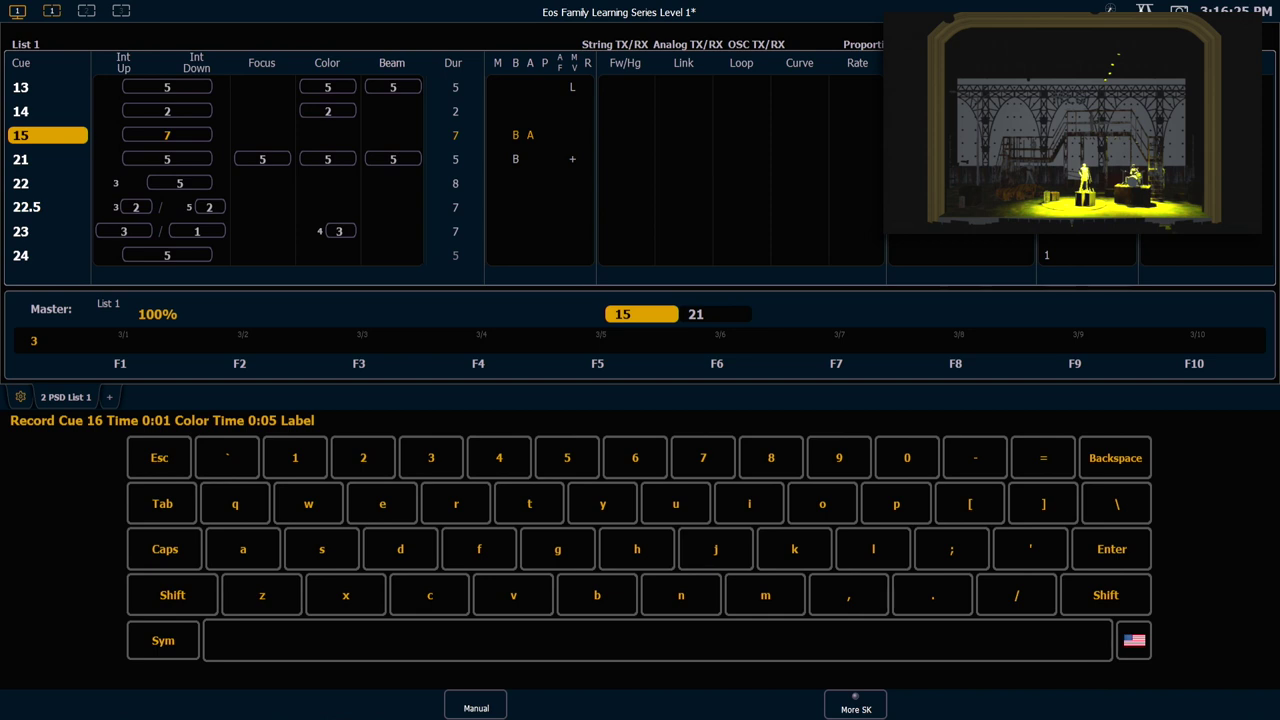
pyautogui.write('Yellow')
pyautogui.press('Return')
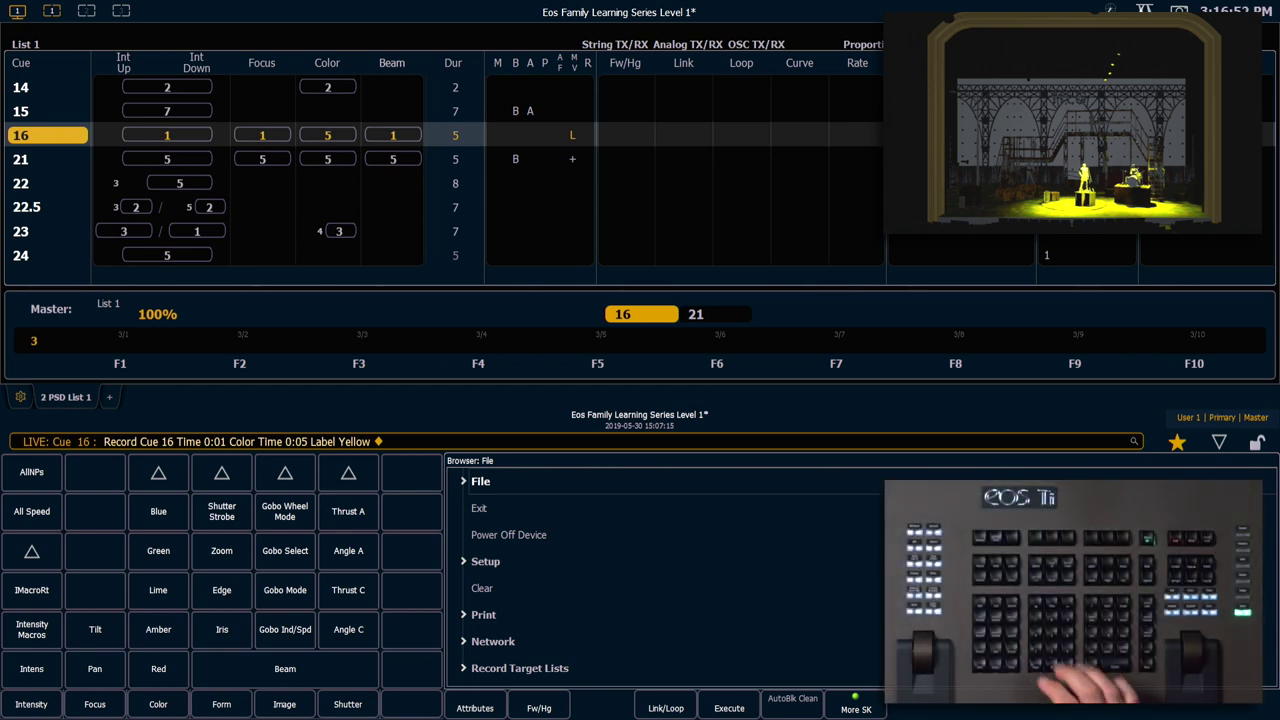
# Step: Set group 2 to 50 with Rem Dim and give it a pale warm-white standard color
pyautogui.press('g')
pyautogui.press('2')
pyautogui.write('a')
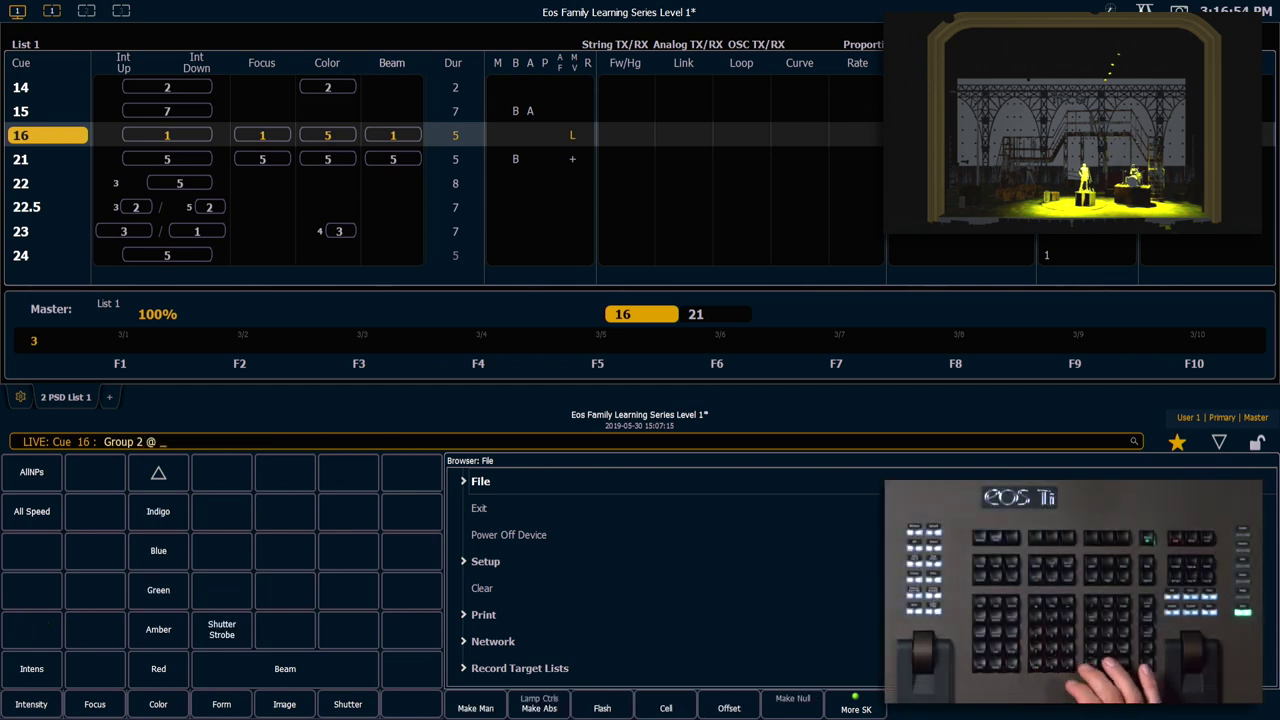
pyautogui.write('50')
pyautogui.hotkey('alt', 'r')
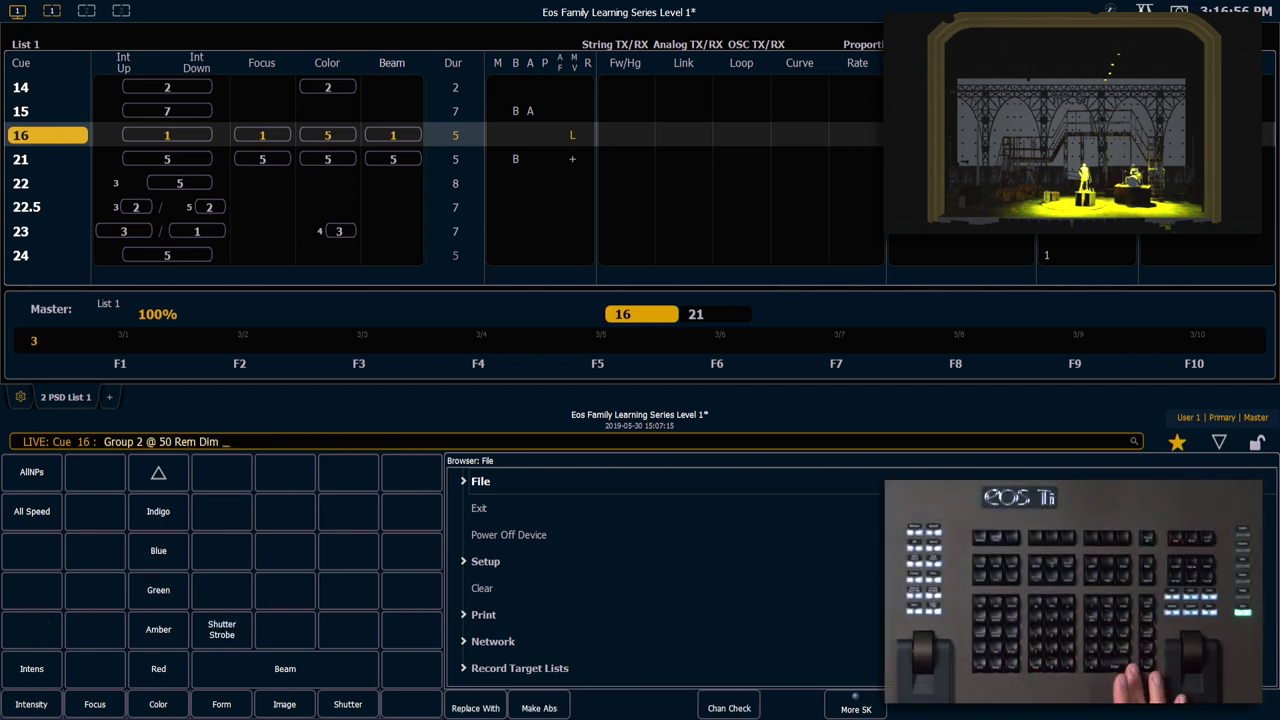
pyautogui.press('Return')
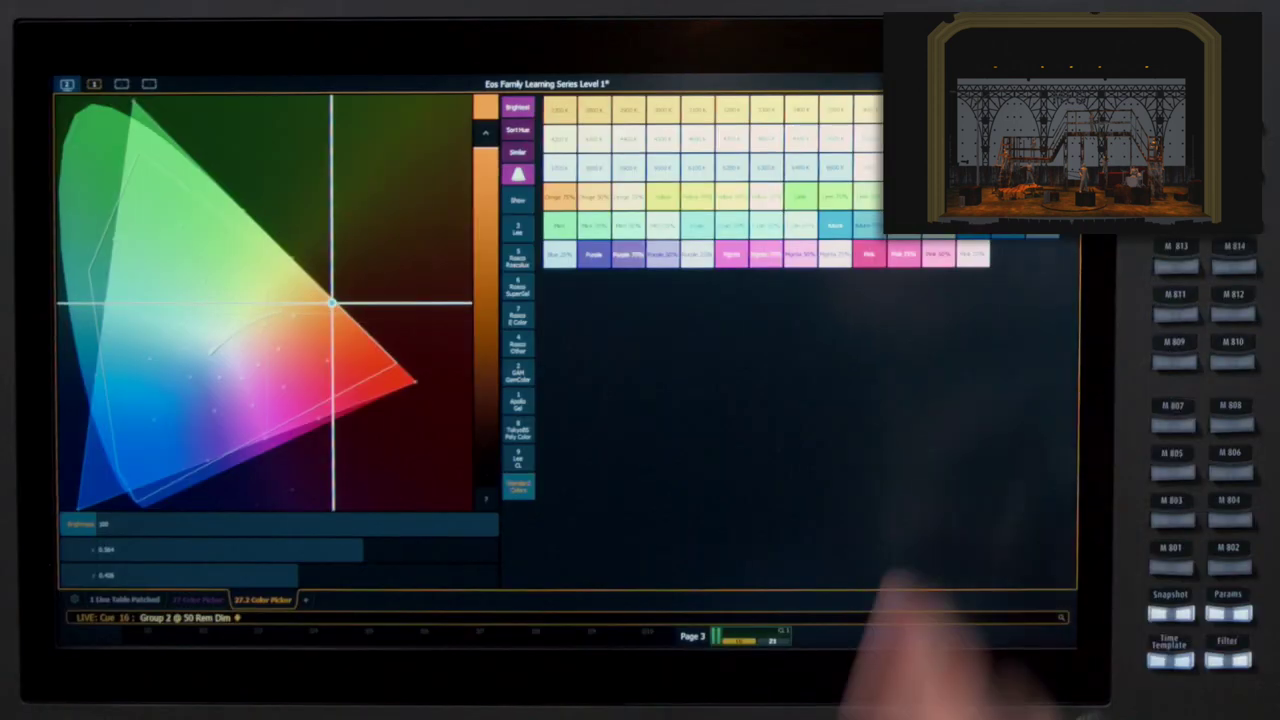
pyautogui.click(834, 114)
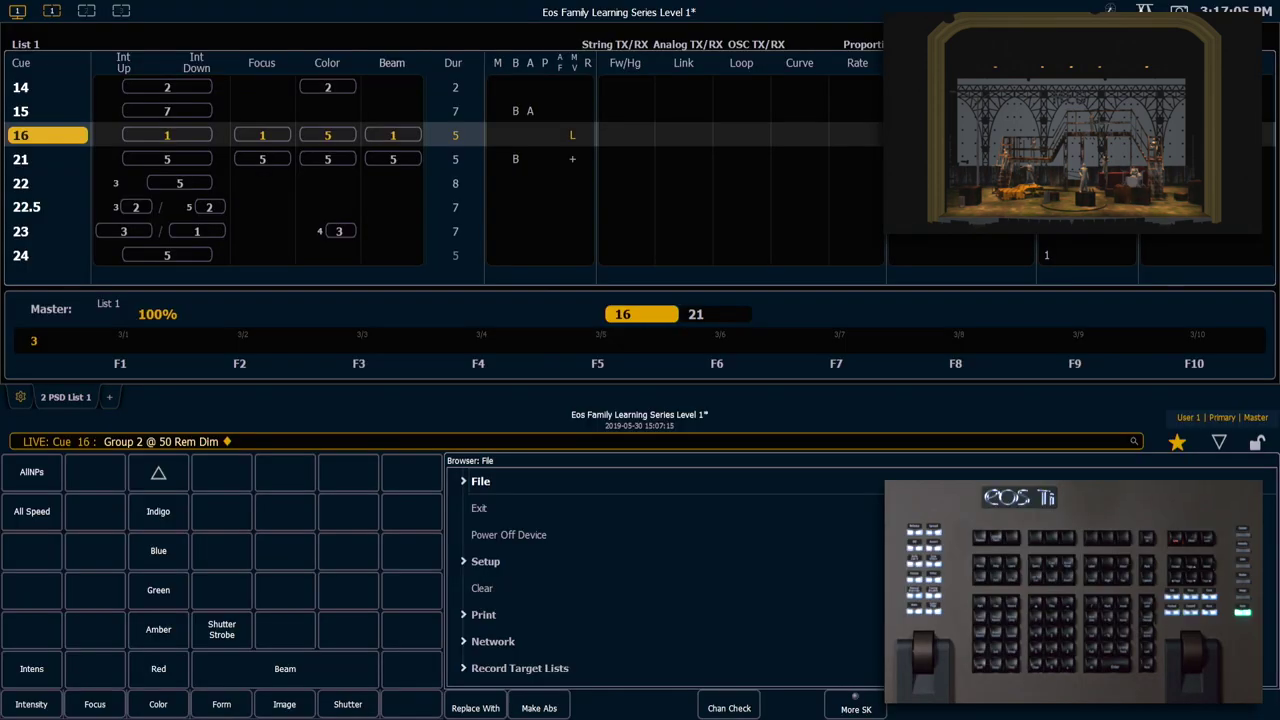
# Step: Record the current look as cue 17
pyautogui.write('rd')
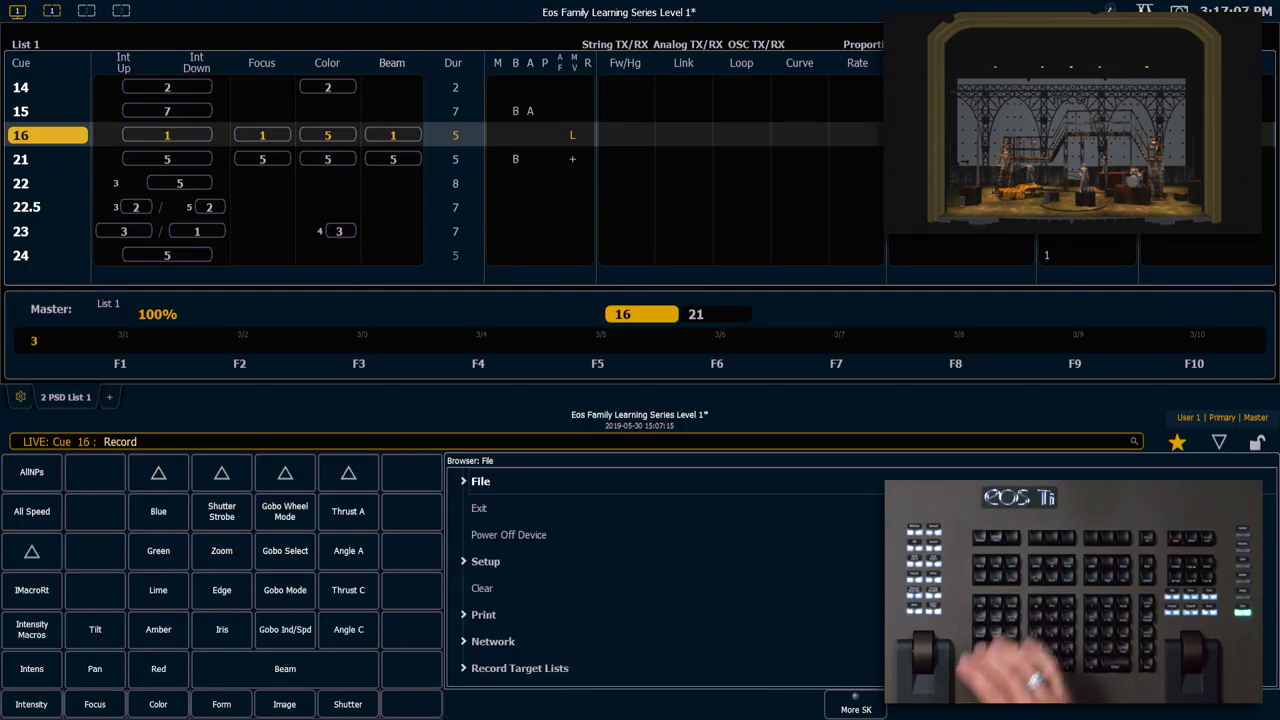
pyautogui.write('q17')
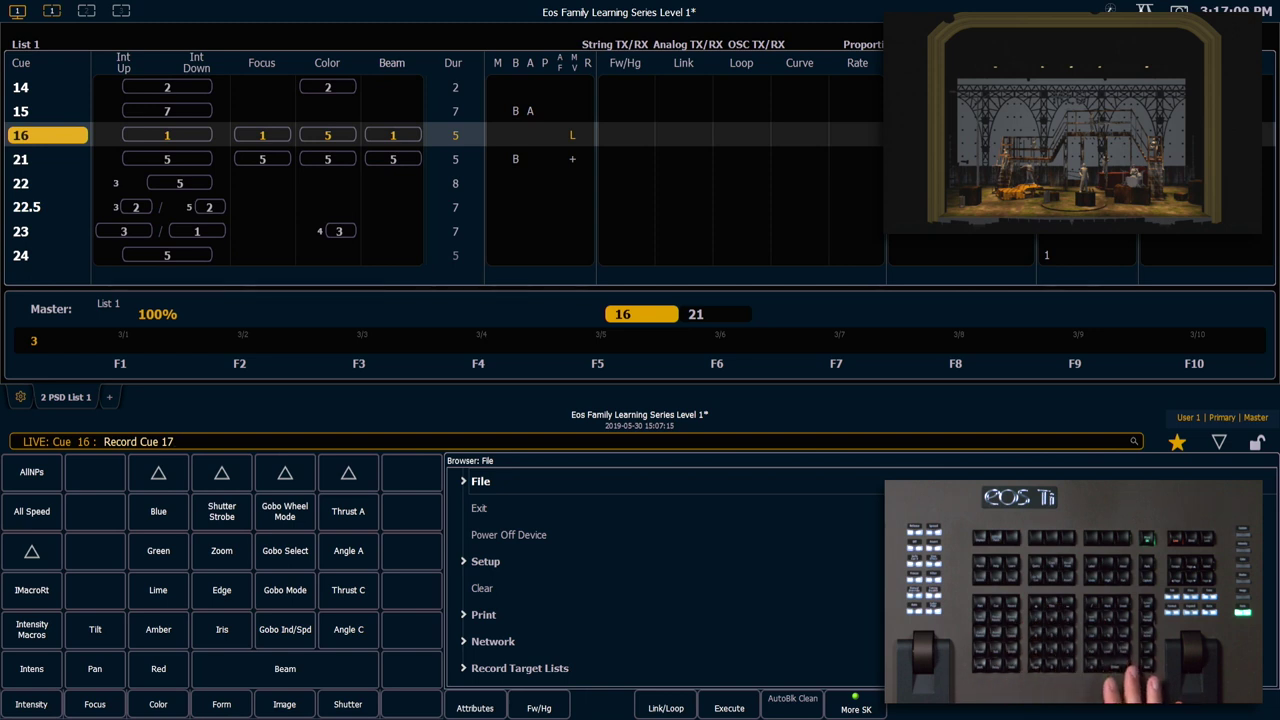
pyautogui.press('Return')
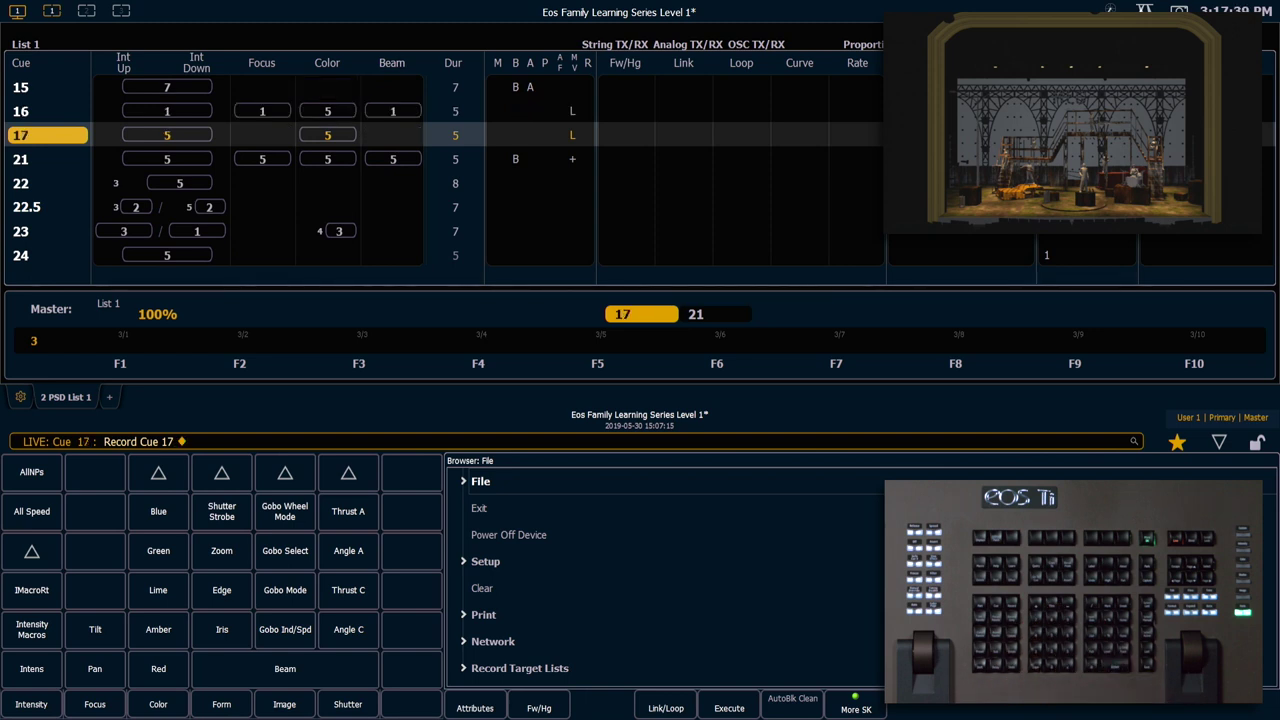
# Step: Bring up group 5 with a zoom of about 26 and Gobo Mode at 24
pyautogui.write('g5')
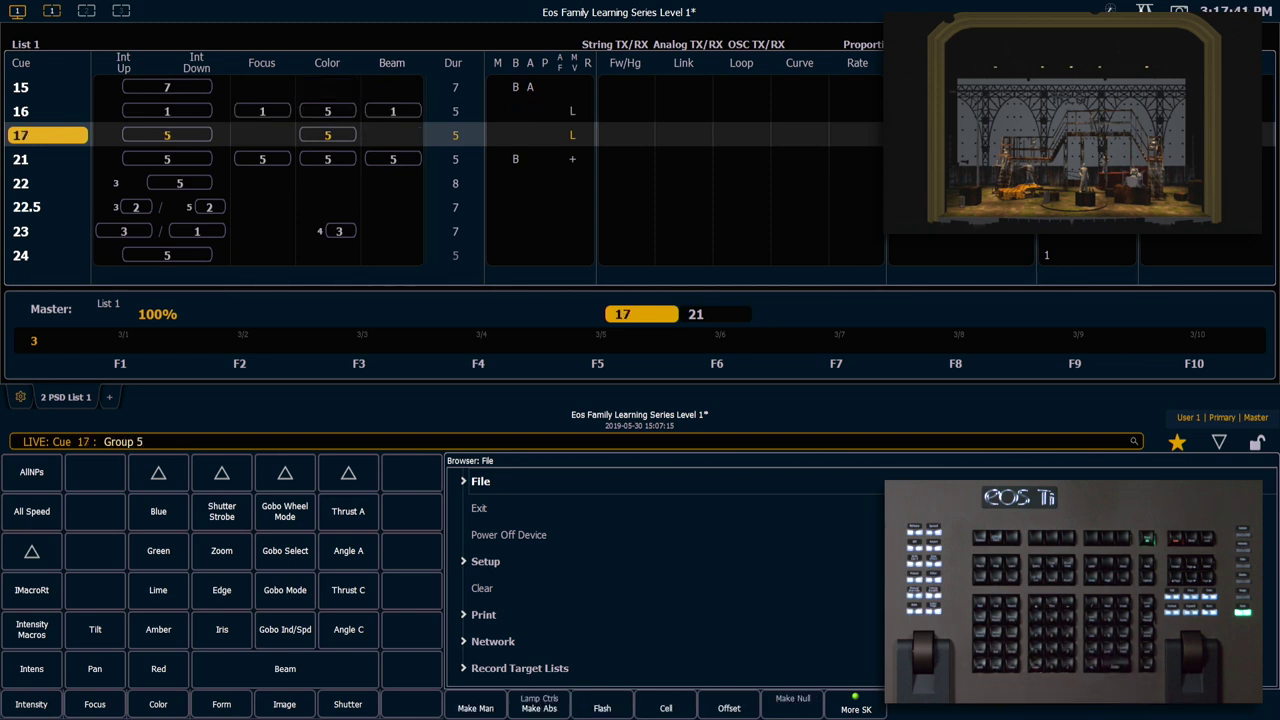
pyautogui.write('f')
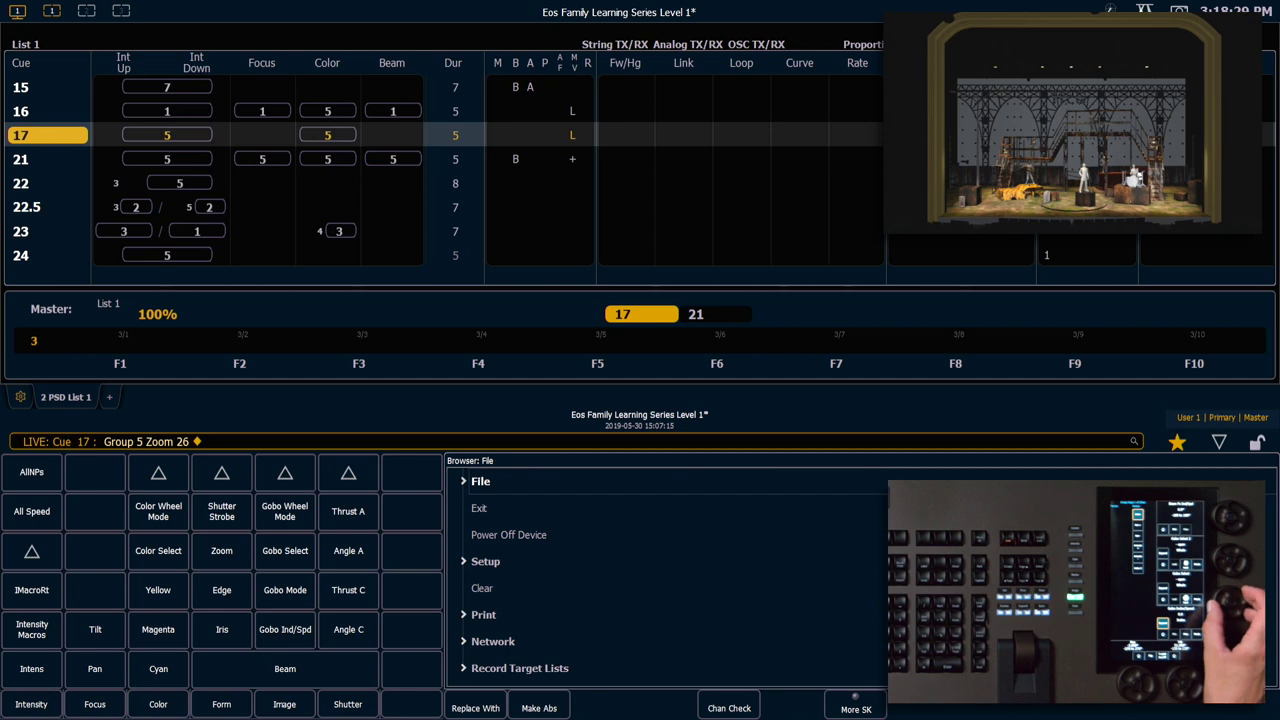
pyautogui.press('pagedown')
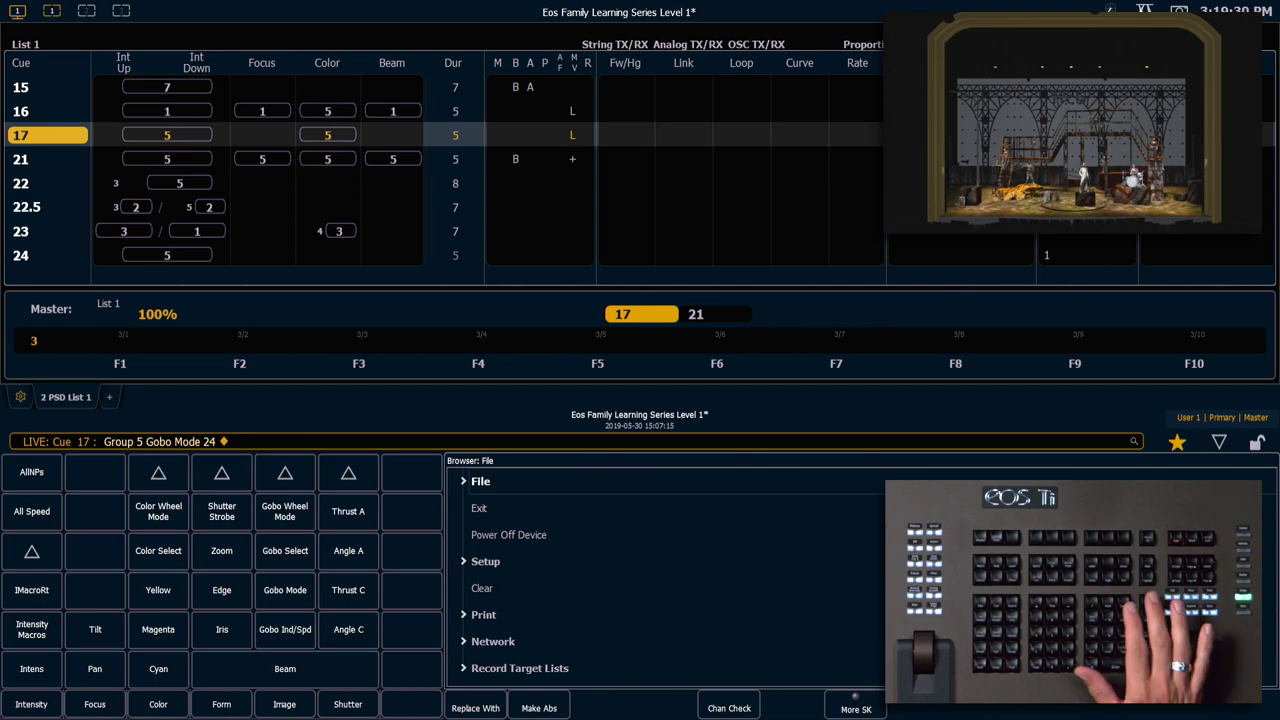
# Step: Select the even channels of group 5 with an offset and set their Gobo Mode to 40
pyautogui.press('g')
pyautogui.press('5')
pyautogui.click(729, 708)
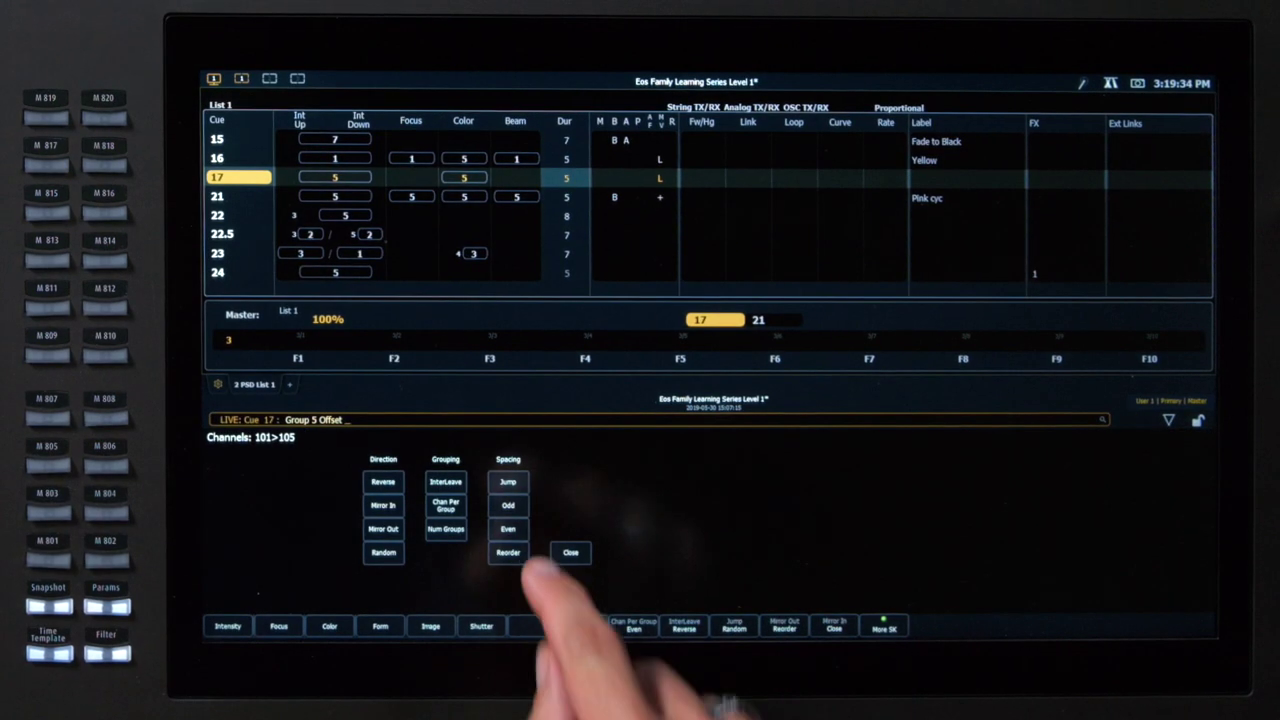
pyautogui.click(508, 529)
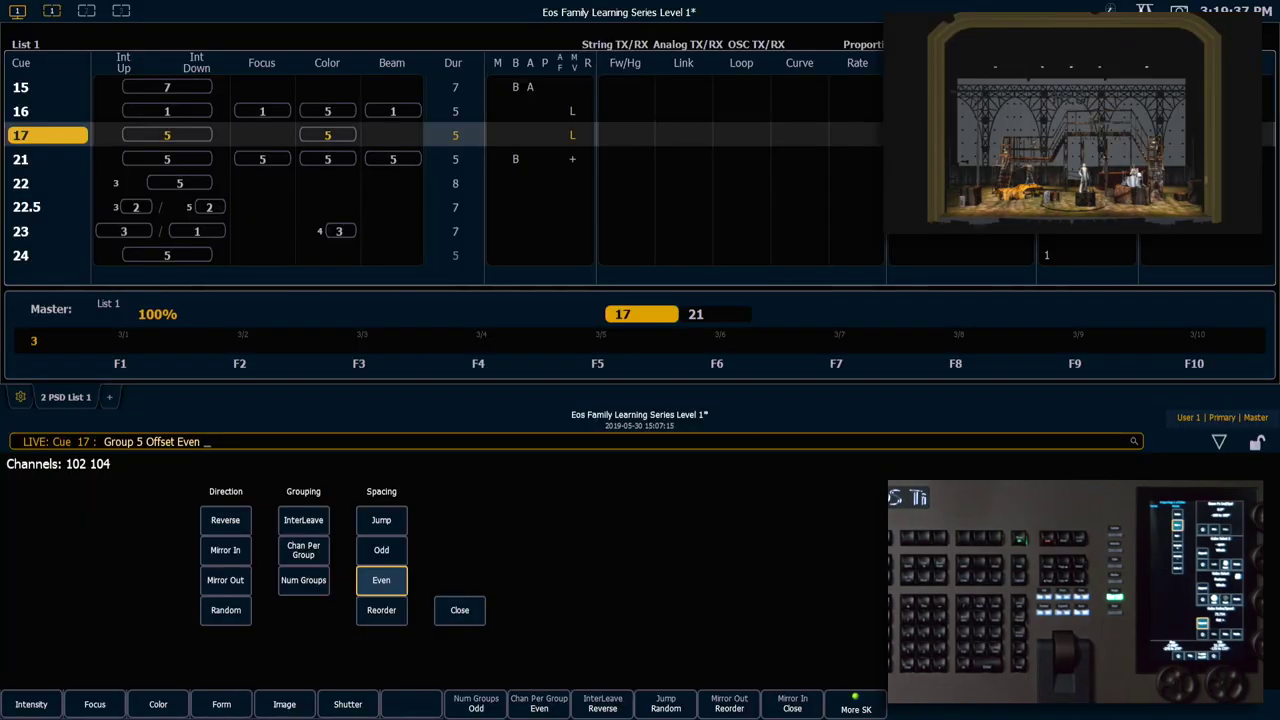
pyautogui.click(1134, 537)
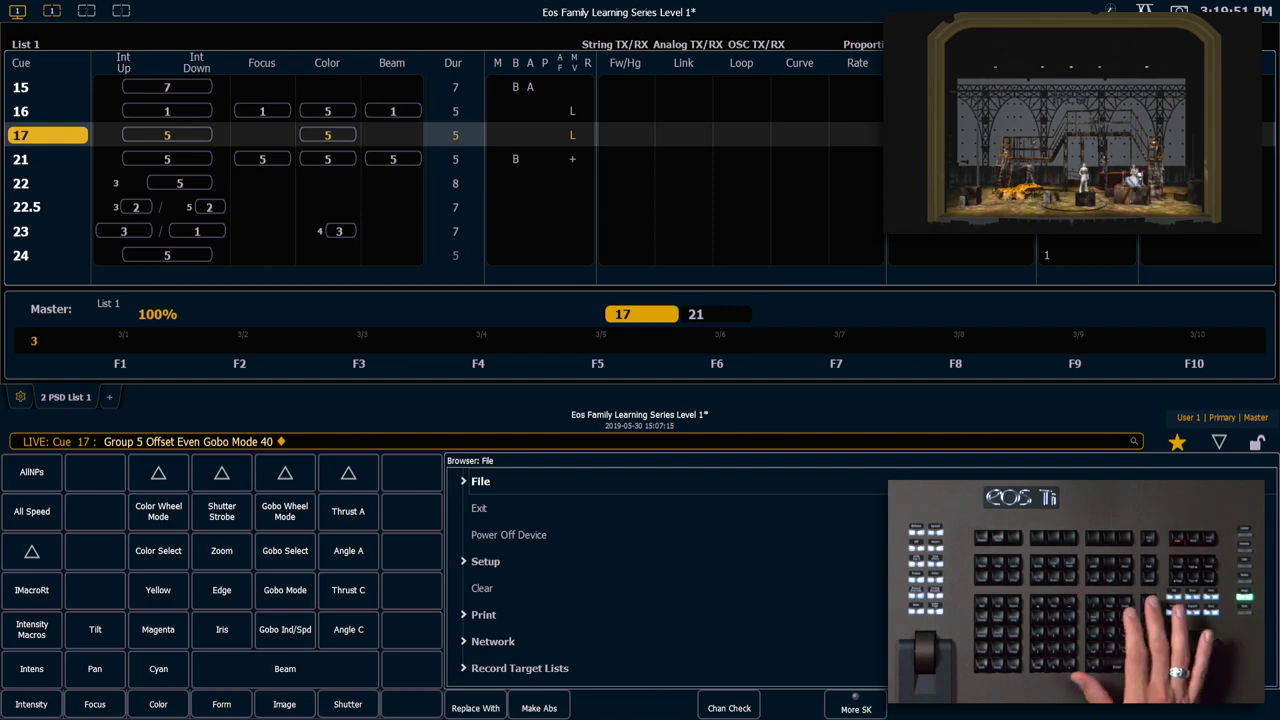
# Step: Select all of group 5, give it a yellow-green standard color, and record the look as cue 18
pyautogui.hotkey('ctrl', 'l')
pyautogui.press('BackSpace')
pyautogui.press('BackSpace')
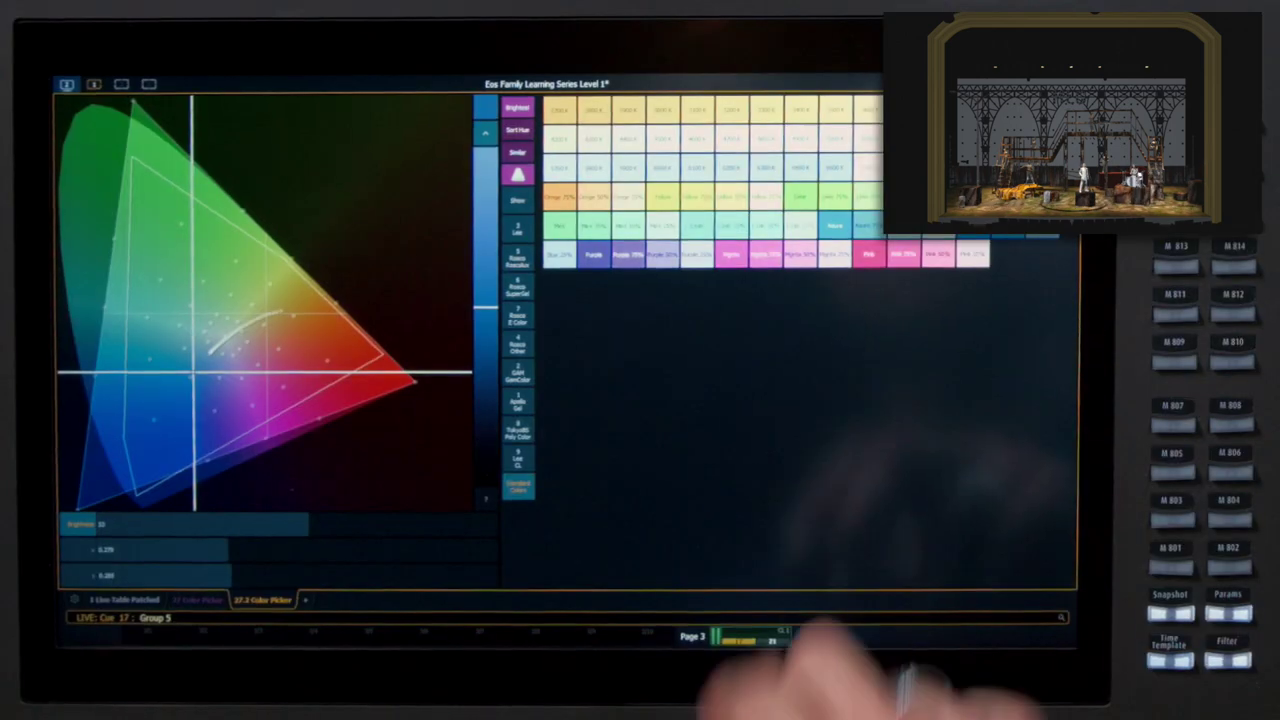
pyautogui.press('Return')
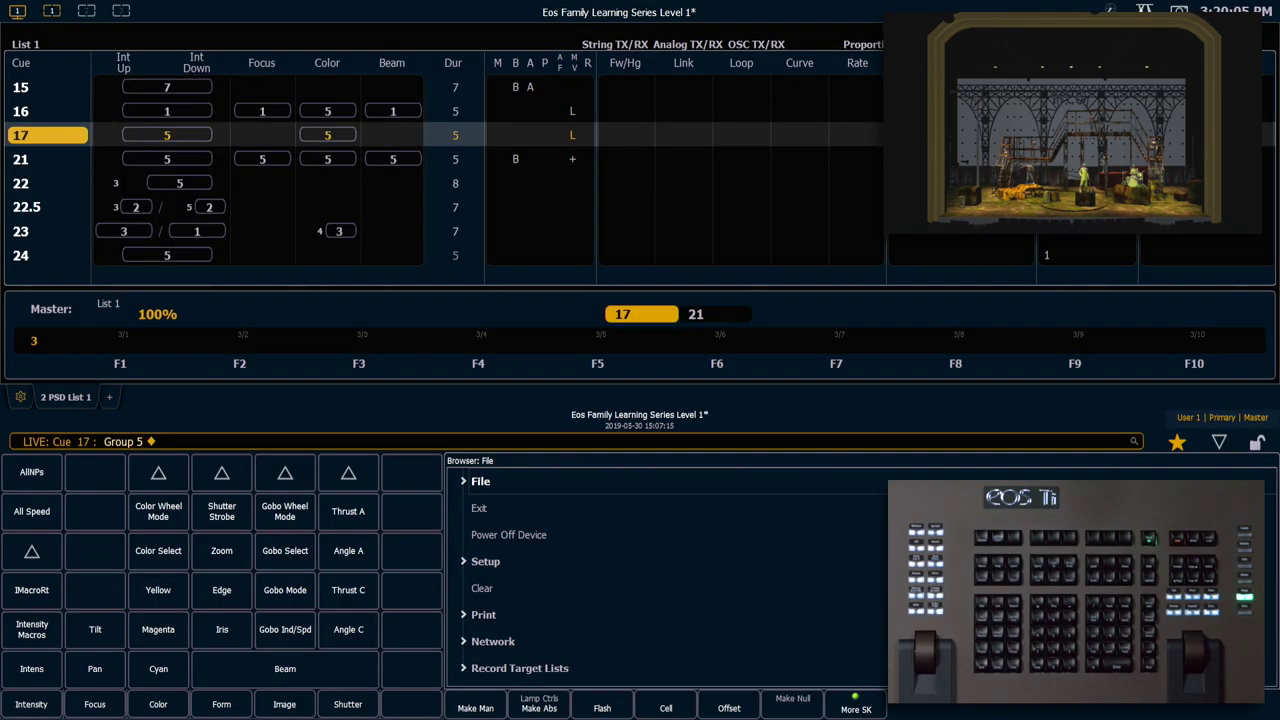
pyautogui.write('r18')
pyautogui.press('Return')
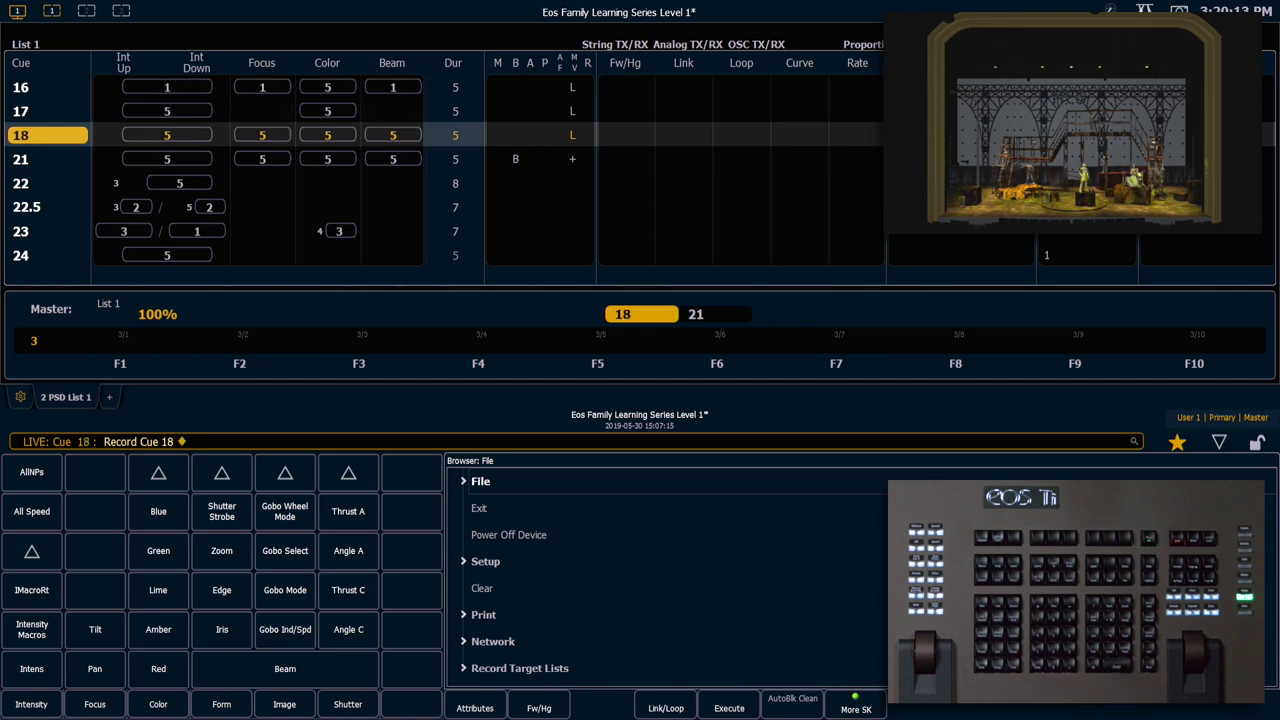
# Step: Go to cue 11.5 and play back the new cues one by one from cue 12 through cue 18
pyautogui.hotkey('ctrl', 'shift', 'q')
pyautogui.write('11.5')
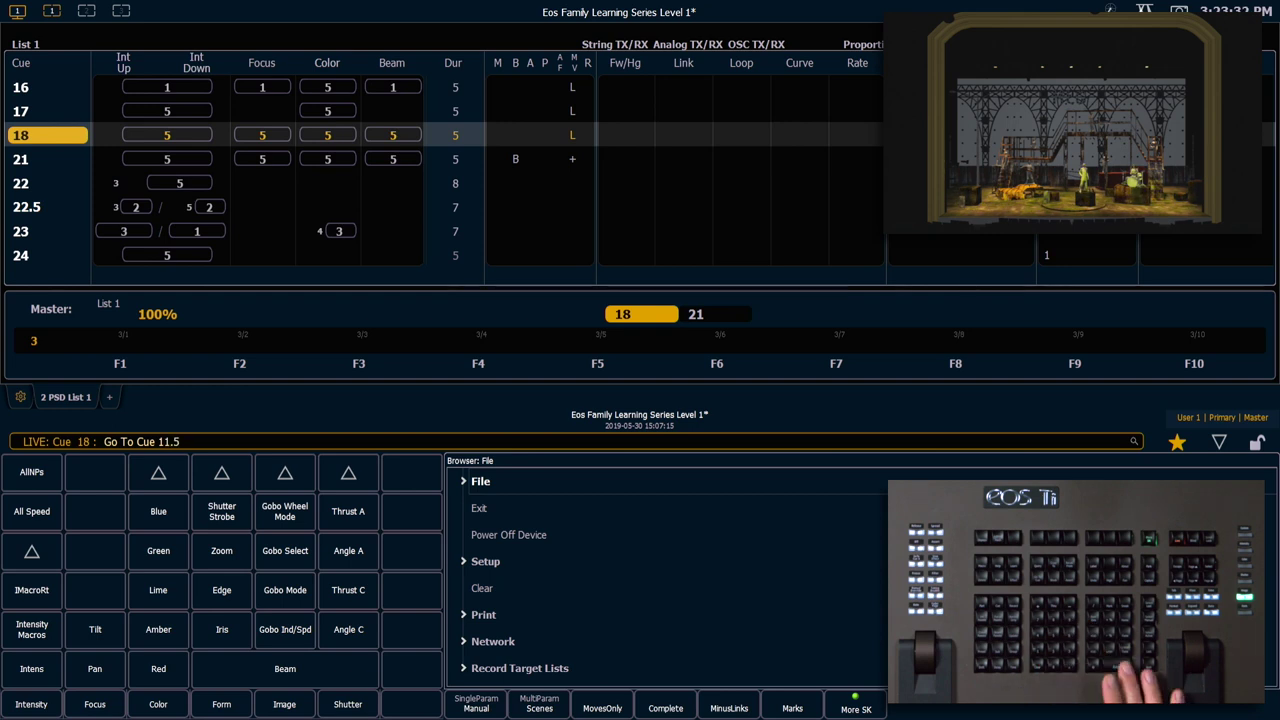
pyautogui.press('Return')
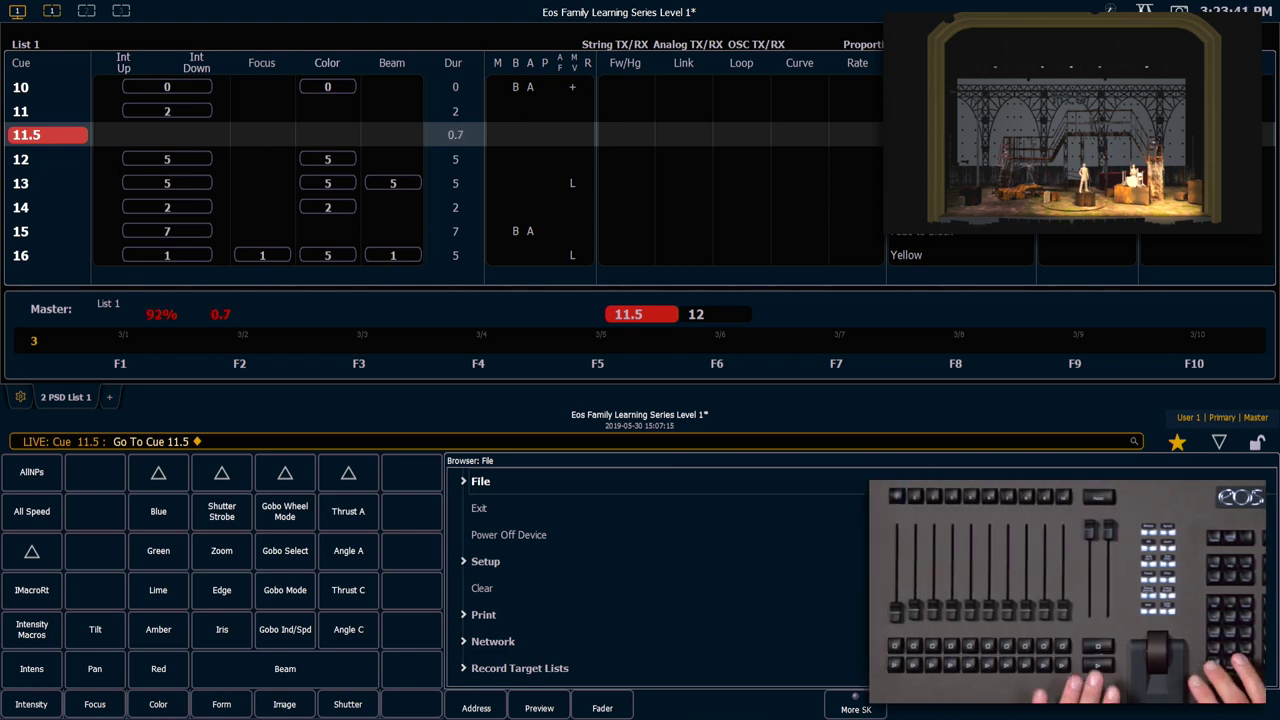
pyautogui.hotkey('ctrl', 'F12')
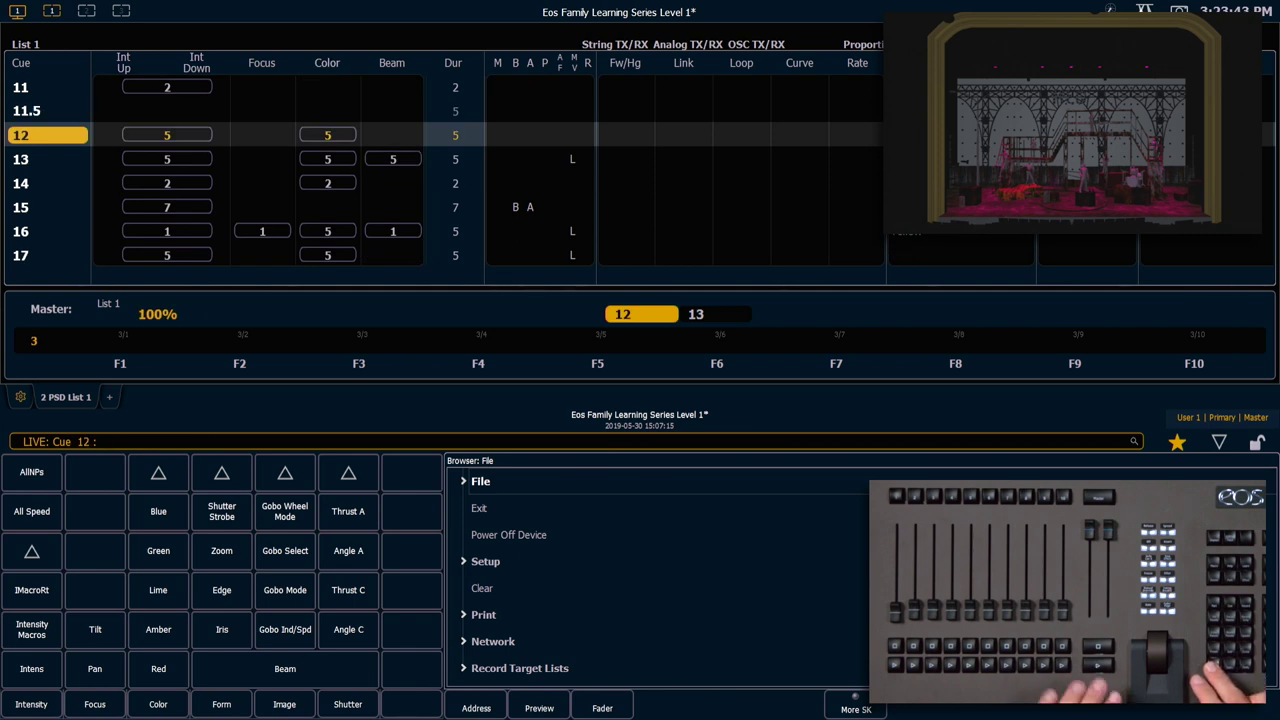
pyautogui.hotkey('ctrl', 'space')
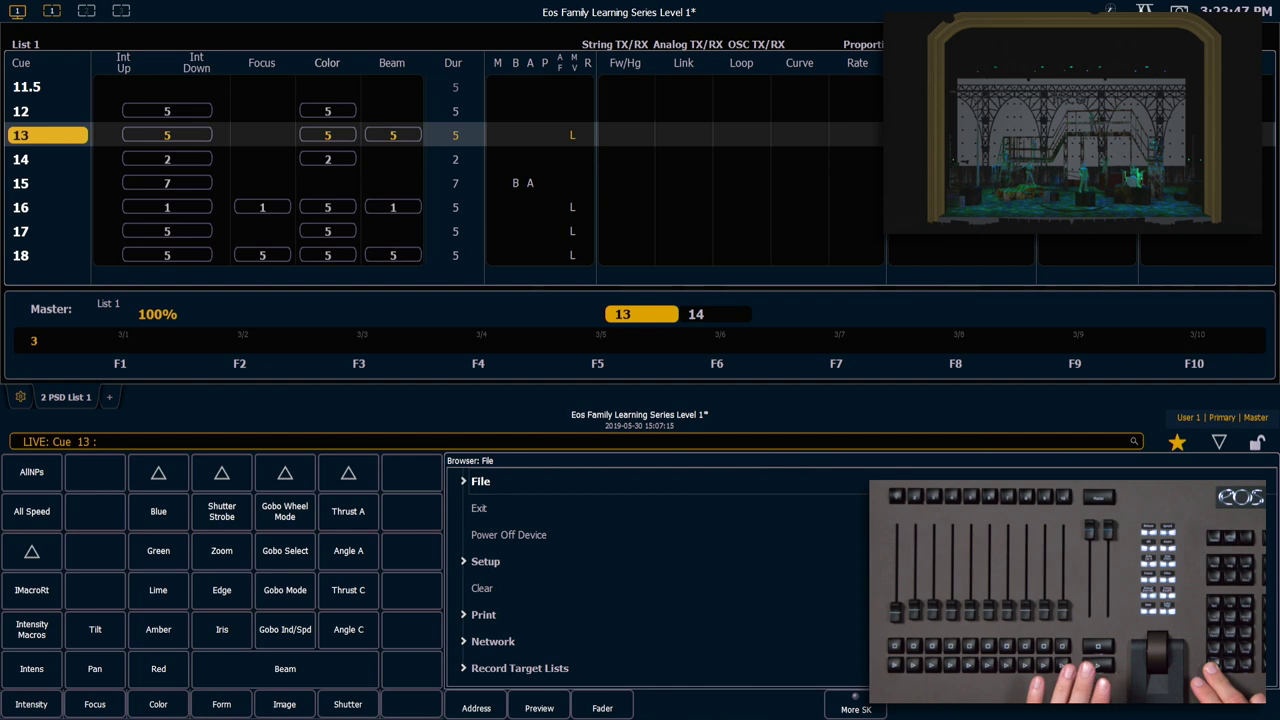
pyautogui.hotkey('ctrl', 'space')
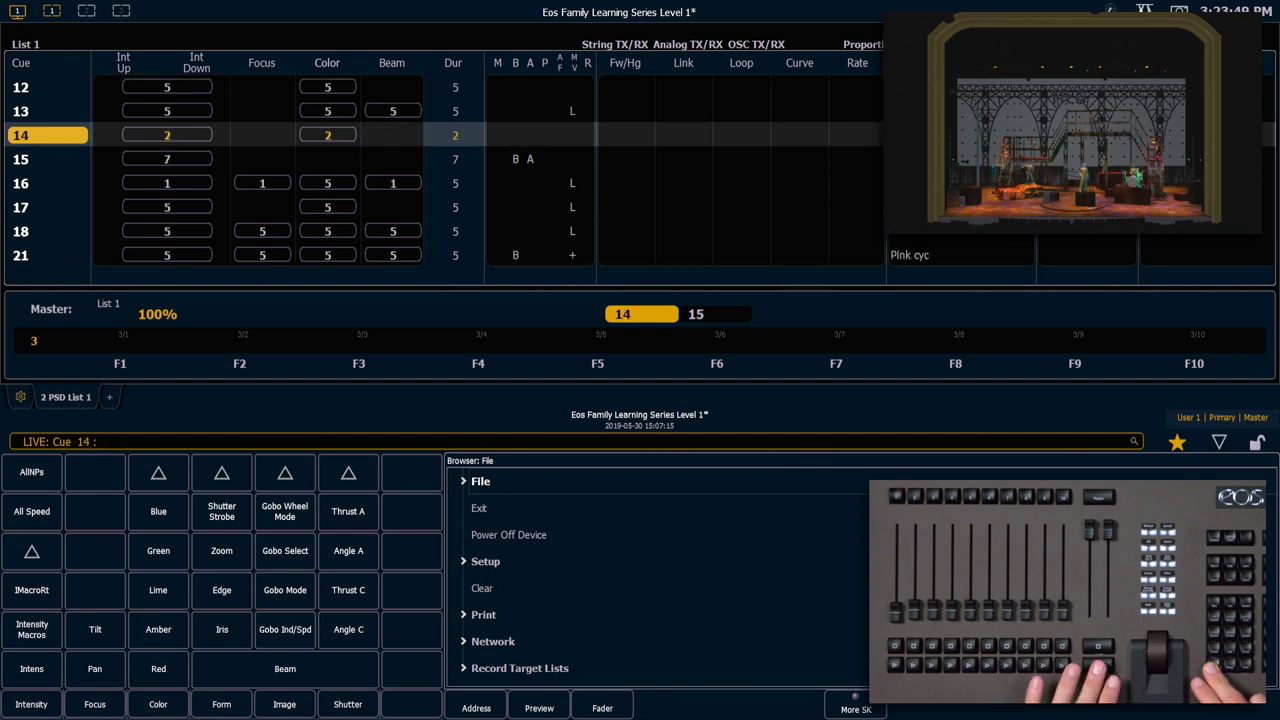
pyautogui.hotkey('ctrl', 'space')
pyautogui.hotkey('ctrl', 'space')
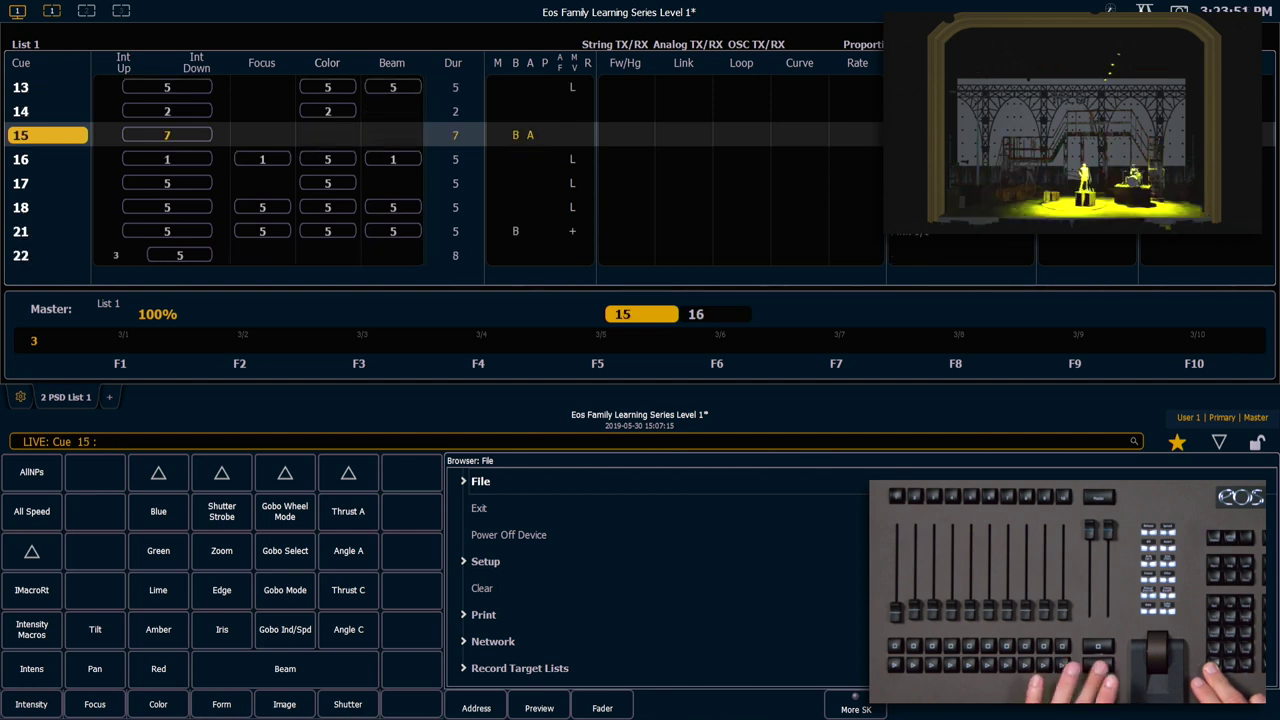
pyautogui.hotkey('ctrl', 'space')
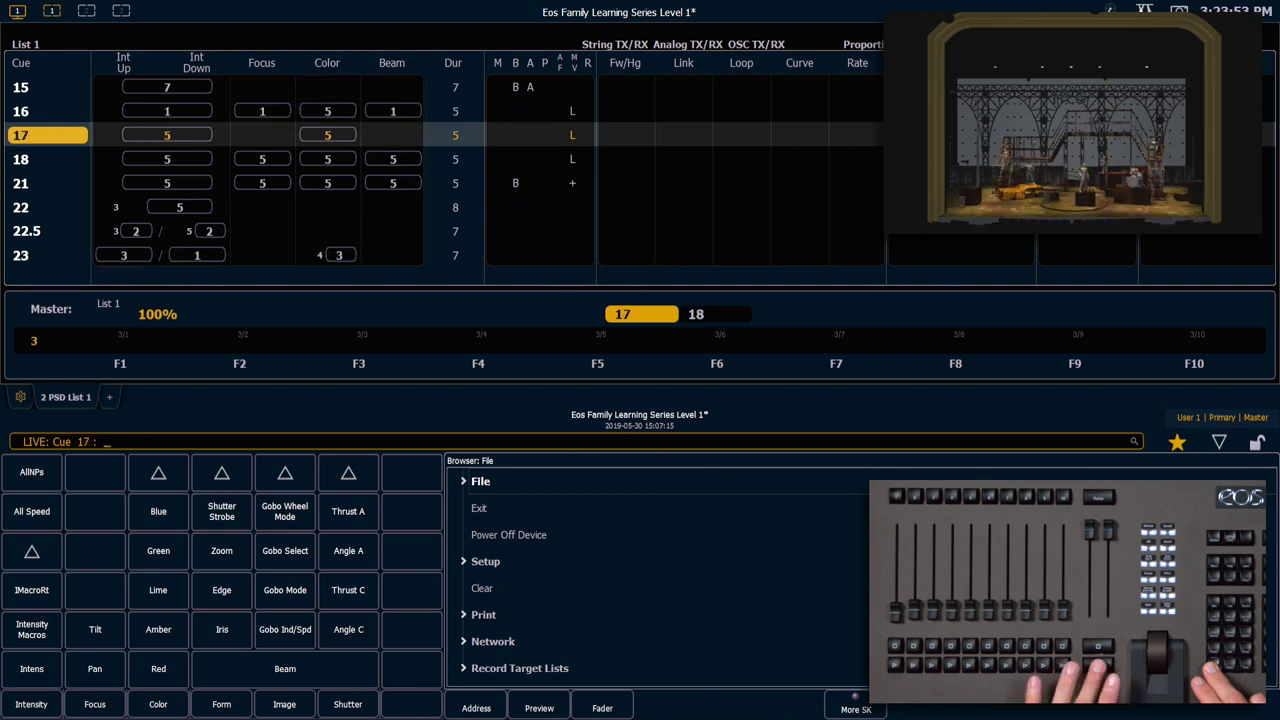
pyautogui.hotkey('ctrl', 'space')
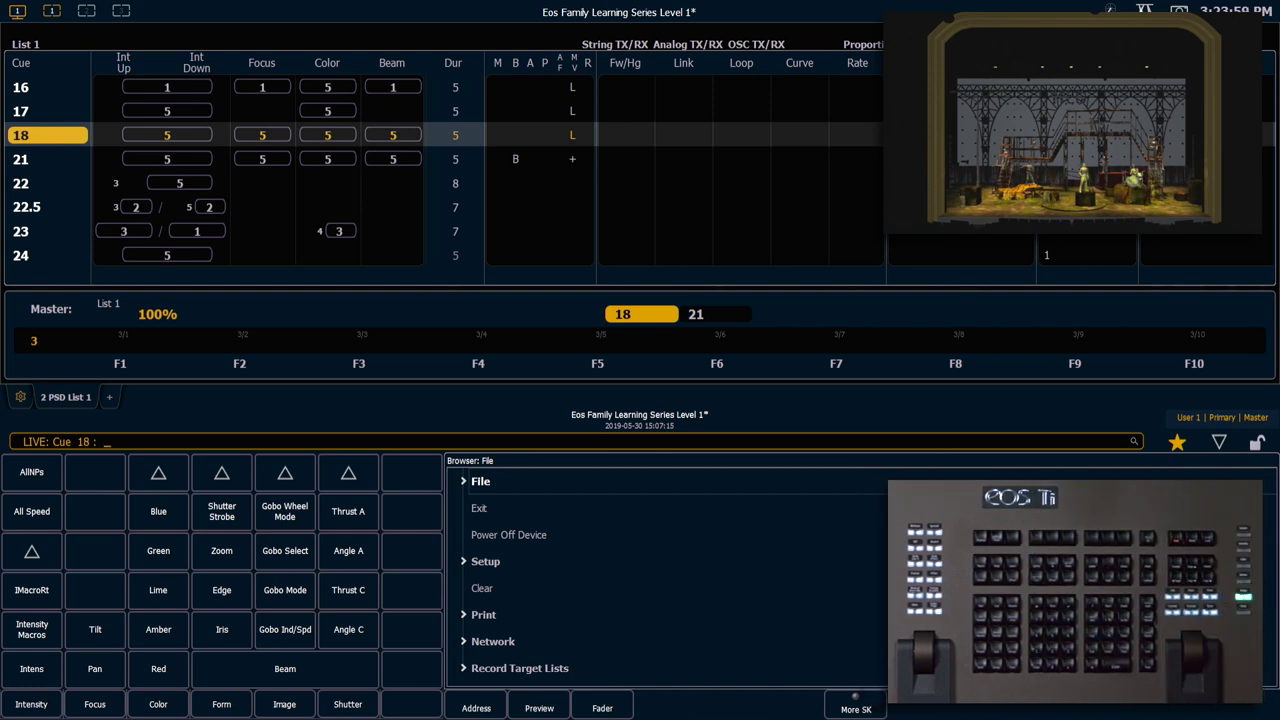
# Step: Send the cue list out with Go To Cue Out
pyautogui.hotkey('ctrl', 'g')
pyautogui.press('o')
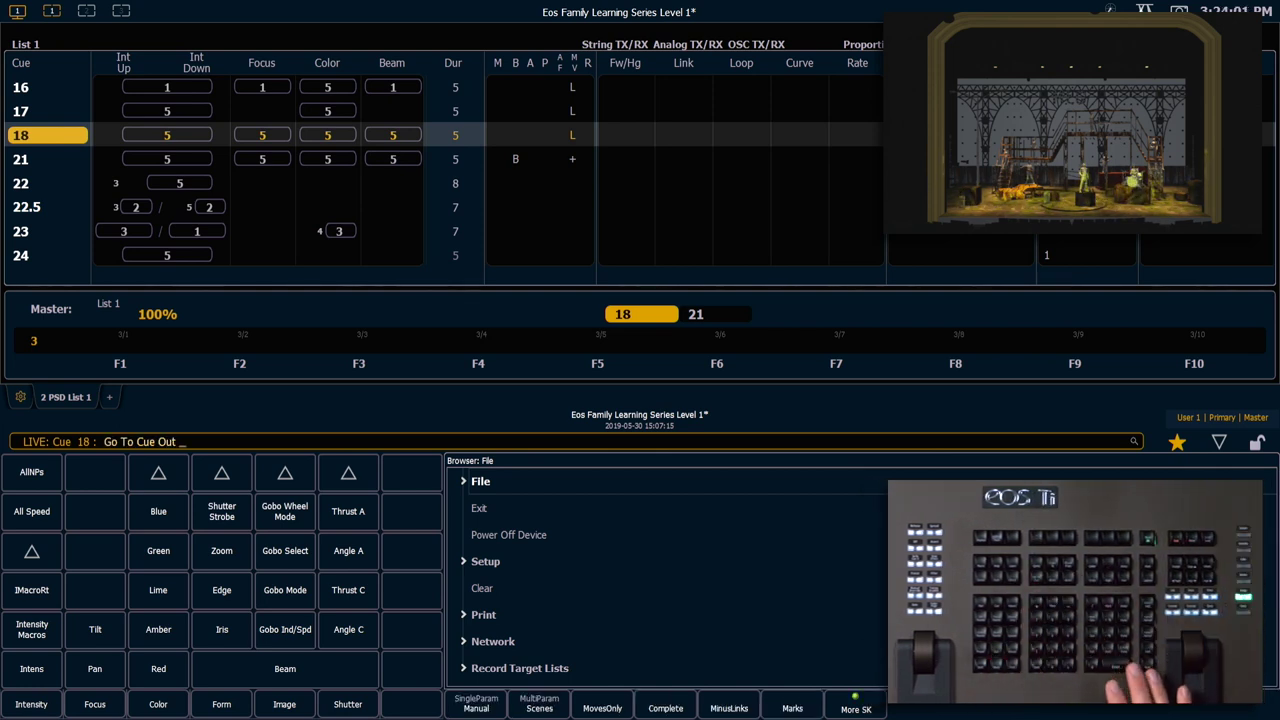
pyautogui.press('Return')
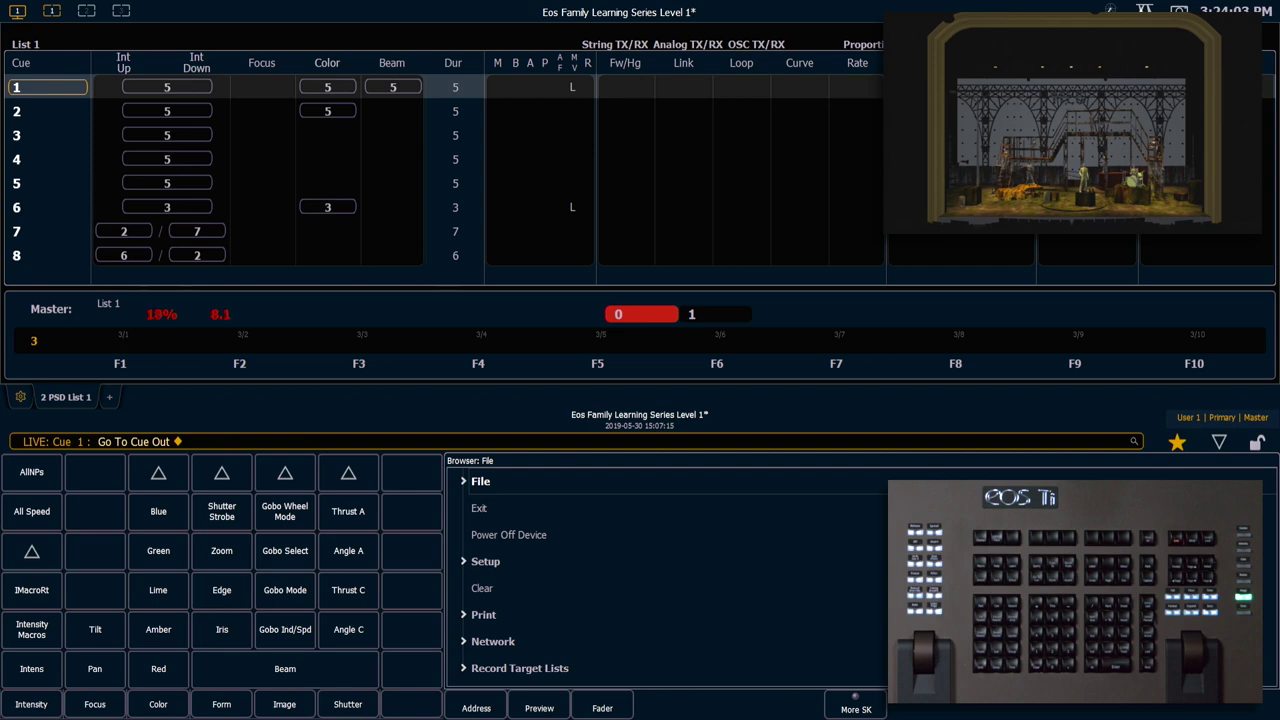